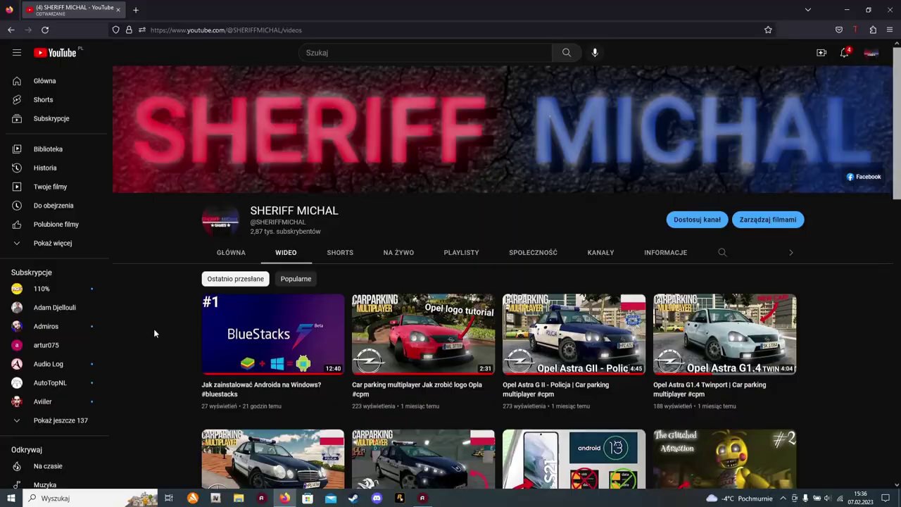
Close the browser and open BlueStacks 5 Multi-Instance Manager by searching Windows for "blues".
{"action": "key", "text": "alt"}
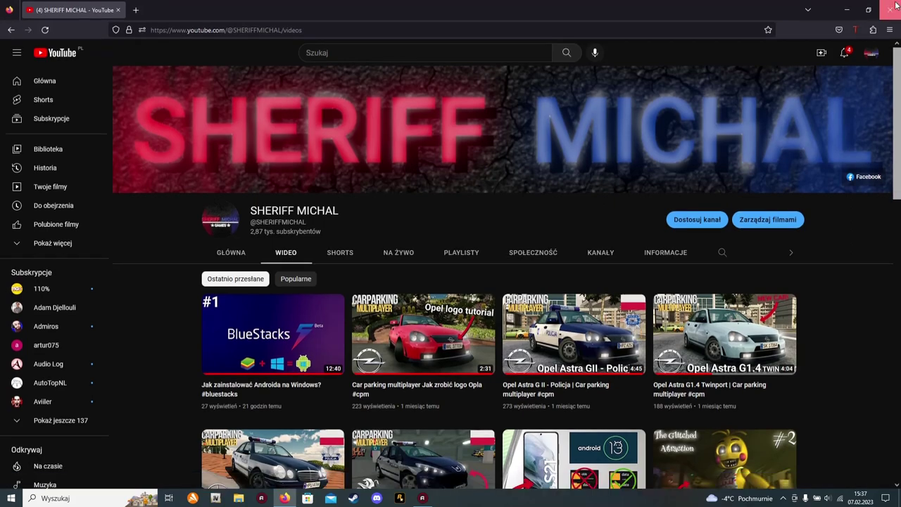
{"action": "left_click", "coordinate": [888, 7]}
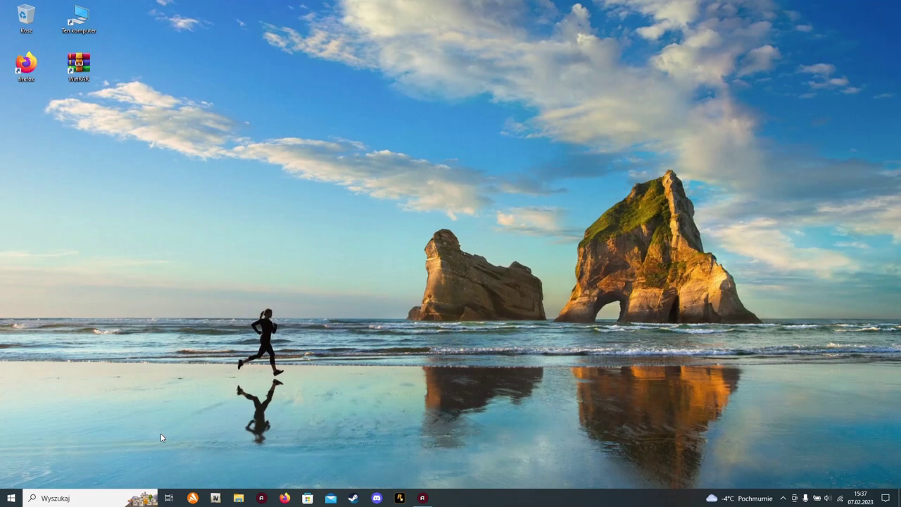
{"action": "left_click", "coordinate": [99, 498]}
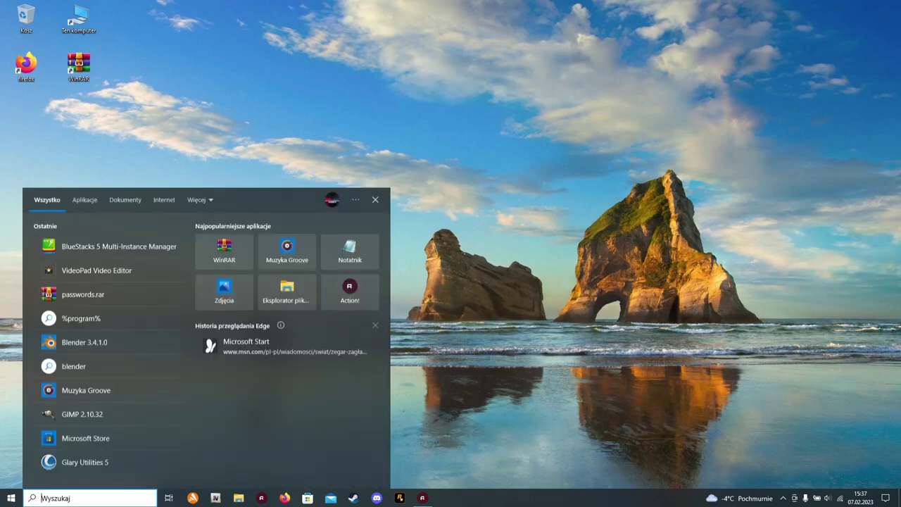
{"action": "type", "text": "blues"}
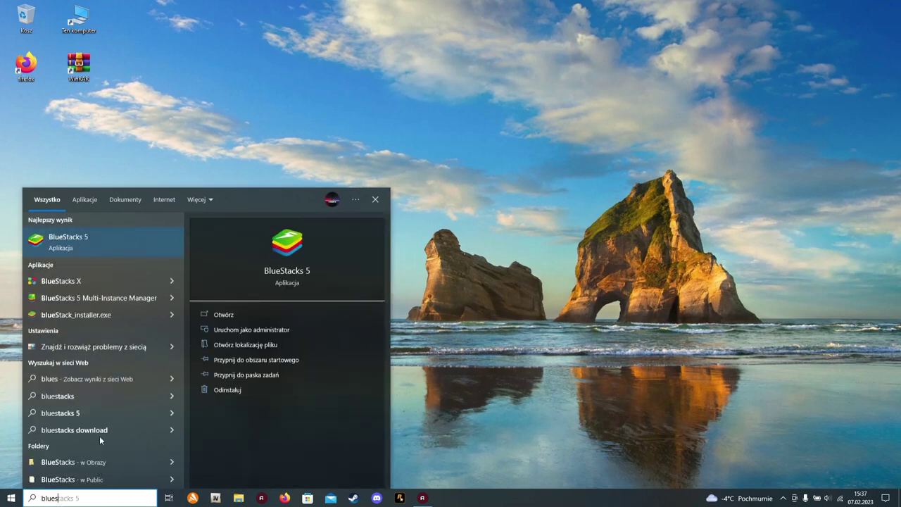
{"action": "left_click", "coordinate": [130, 302]}
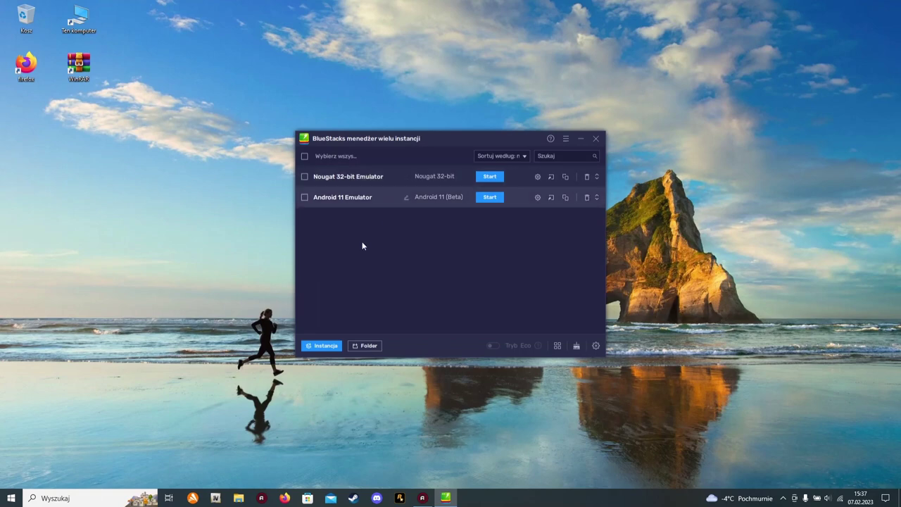
{"action": "left_click_drag", "start_coordinate": [451, 140], "coordinate": [449, 141]}
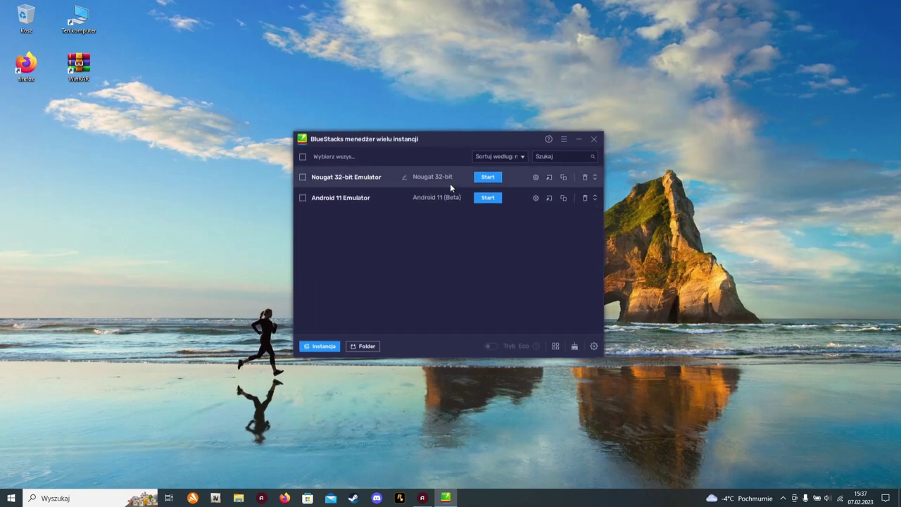
Start the Android 11 Emulator instance, with the instance manager minimized and the emulator window maximized.
{"action": "left_click", "coordinate": [484, 197]}
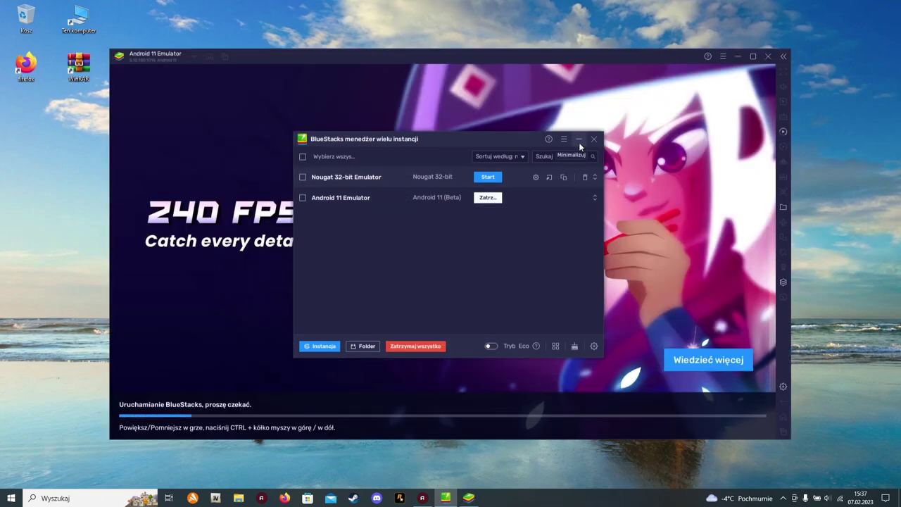
{"action": "left_click", "coordinate": [579, 140]}
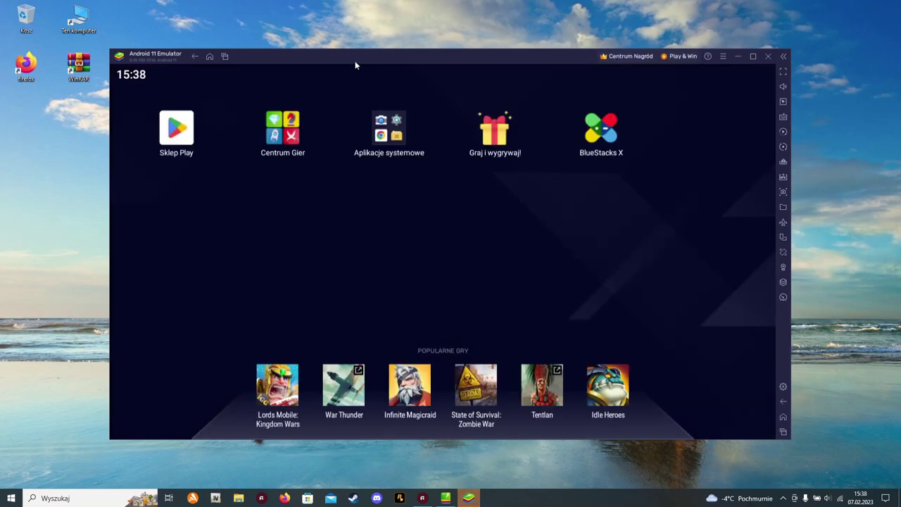
{"action": "left_click_drag", "start_coordinate": [354, 60], "coordinate": [366, 62]}
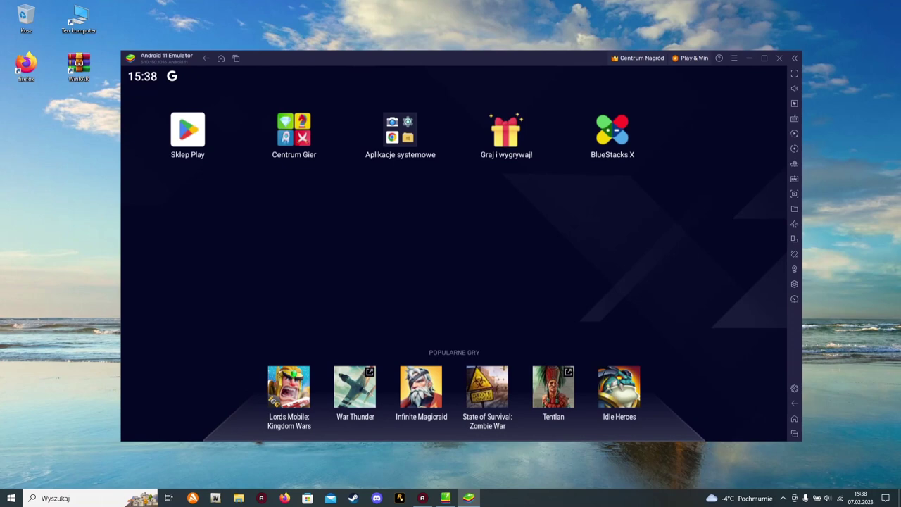
{"action": "left_click", "coordinate": [763, 58]}
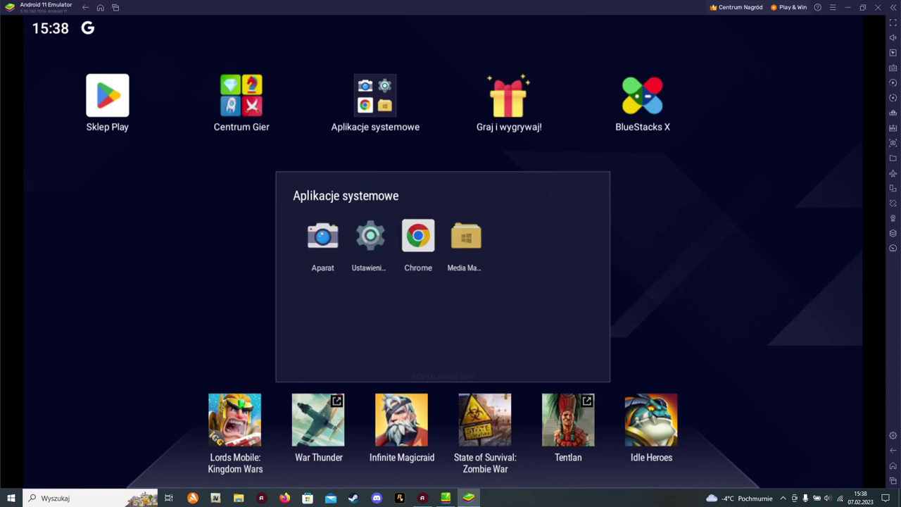
Close the system apps folder and start signing in to the Play Store (Sklep Play).
{"action": "key", "text": "Escape"}
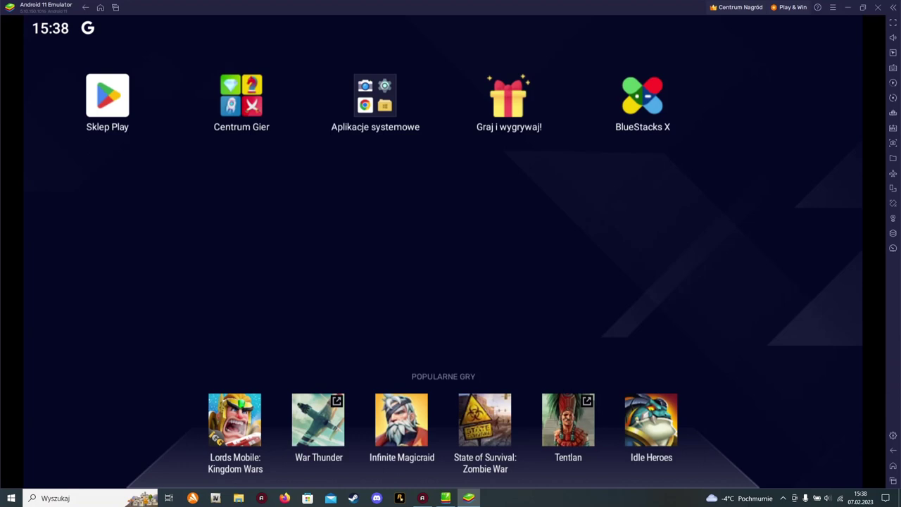
{"action": "left_click", "coordinate": [107, 99]}
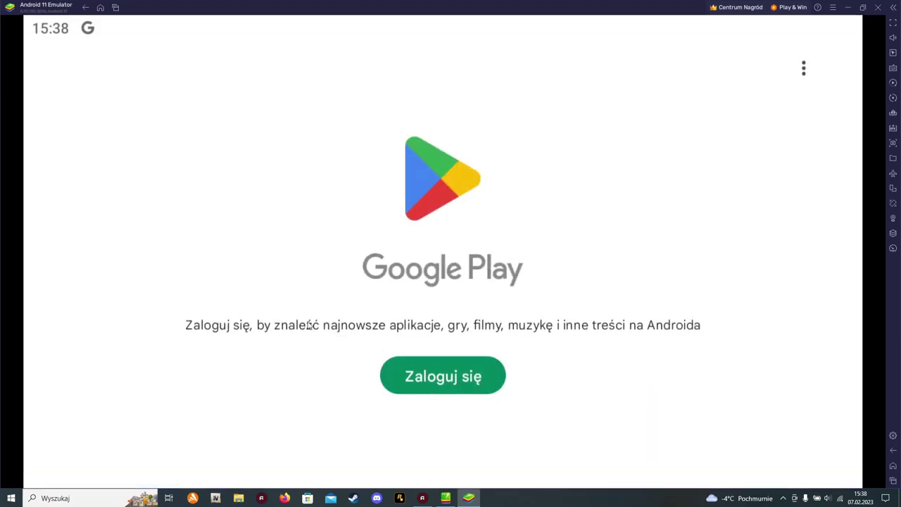
{"action": "left_click", "coordinate": [441, 380]}
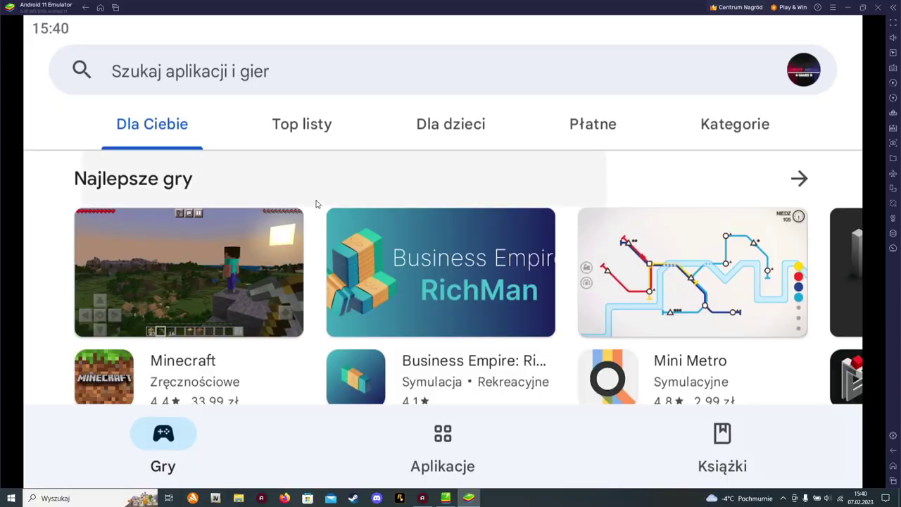
{"action": "left_click", "coordinate": [302, 189]}
{"action": "left_click", "coordinate": [52, 70]}
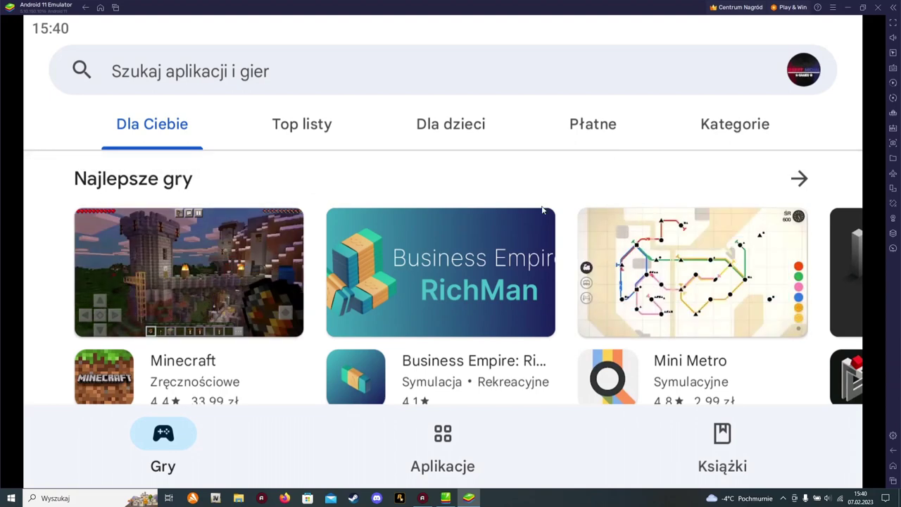
{"action": "left_click", "coordinate": [862, 6]}
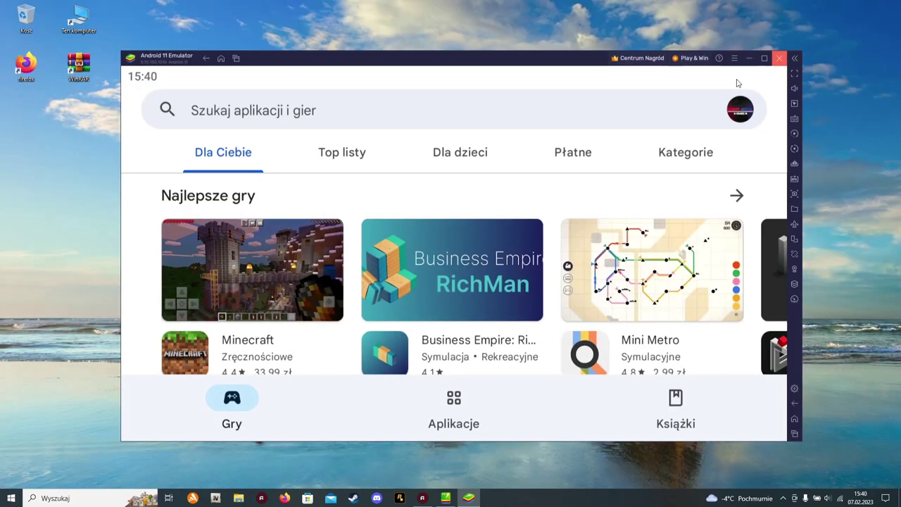
{"action": "left_click", "coordinate": [766, 56]}
{"action": "left_click", "coordinate": [309, 73]}
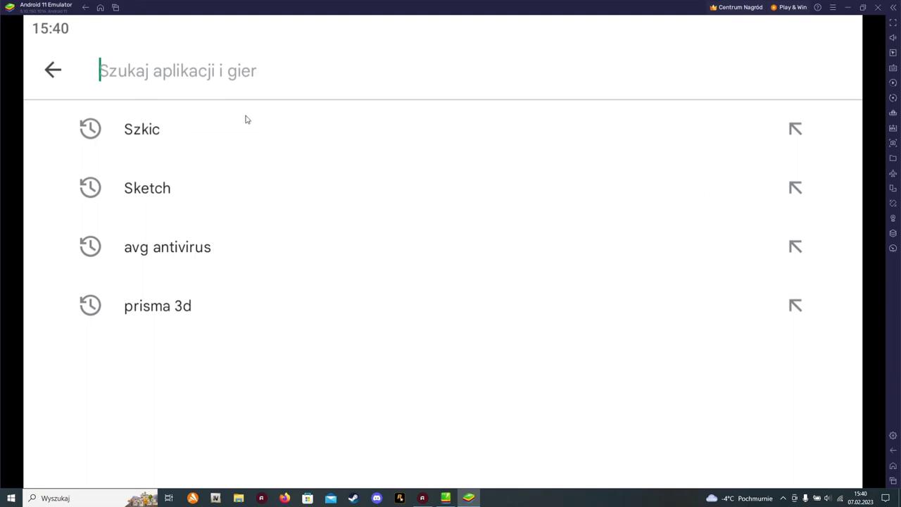
{"action": "left_click", "coordinate": [52, 69]}
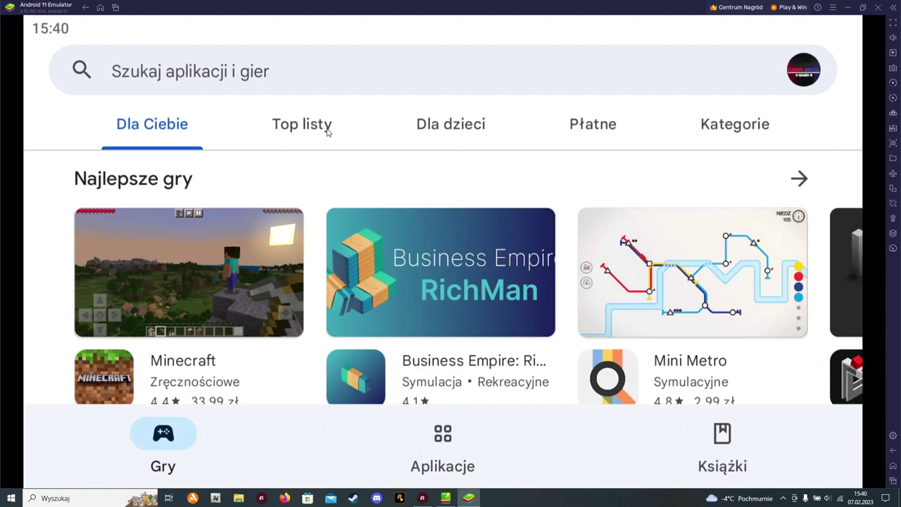
{"action": "left_click", "coordinate": [453, 186]}
{"action": "left_click", "coordinate": [50, 70]}
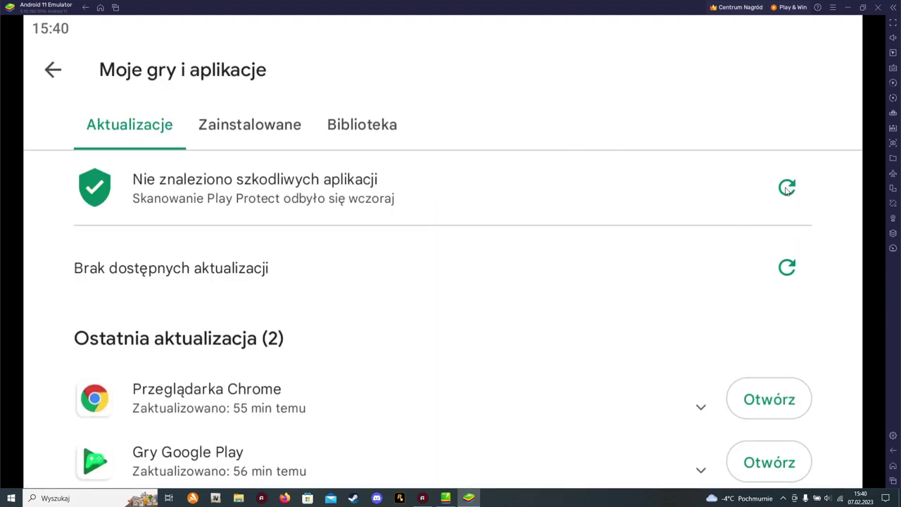
Rescan the installed apps with Play Protect and check for available app updates.
{"action": "left_click", "coordinate": [796, 203]}
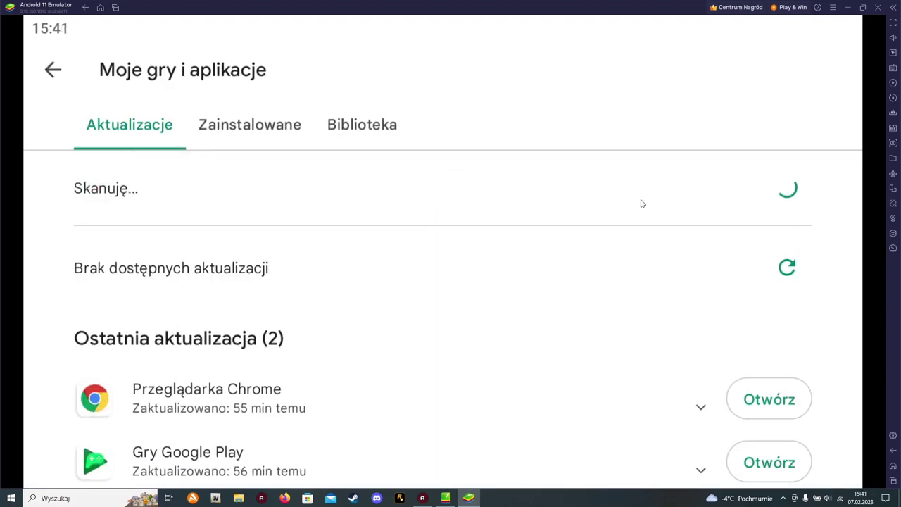
{"action": "scroll", "coordinate": [720, 398], "scroll_direction": "down", "scroll_amount": 2}
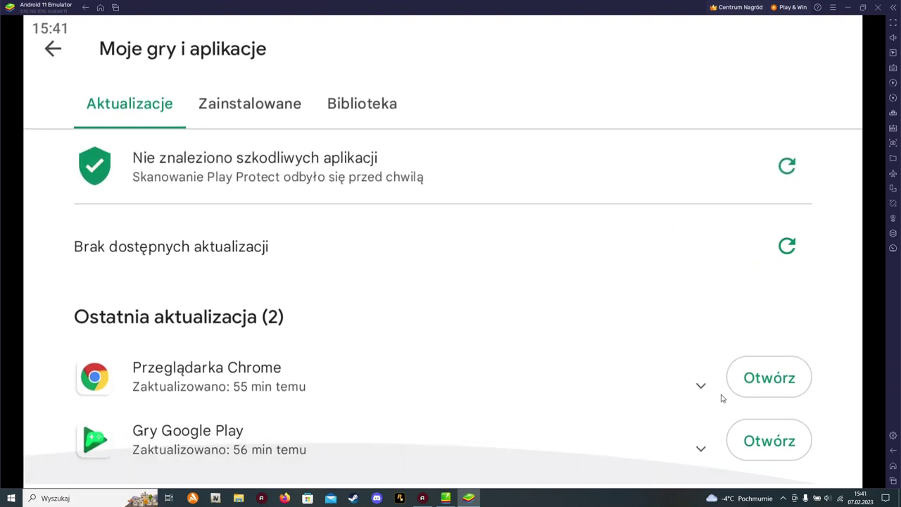
{"action": "left_click", "coordinate": [786, 246]}
{"action": "scroll", "coordinate": [422, 331], "scroll_direction": "up", "scroll_amount": 2}
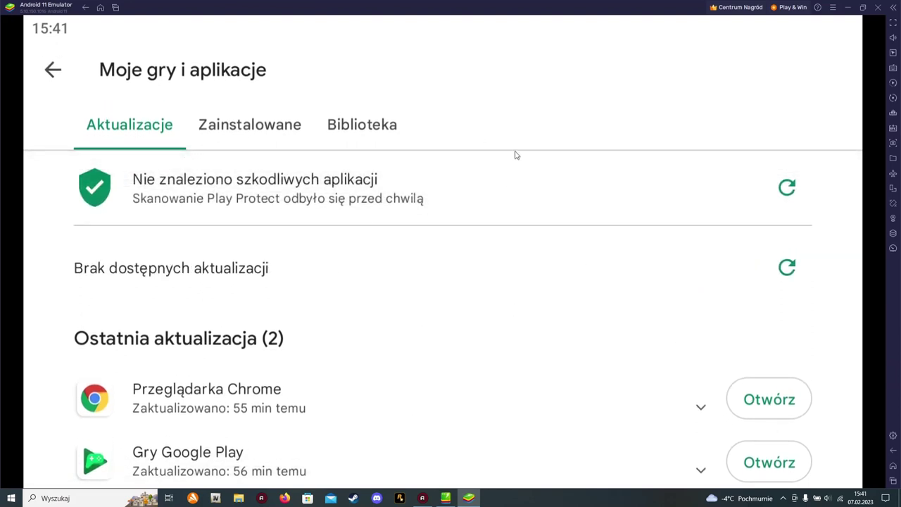
Open the Szkic (beta) app from the Play Store and agree to its terms of use.
{"action": "left_click", "coordinate": [253, 131]}
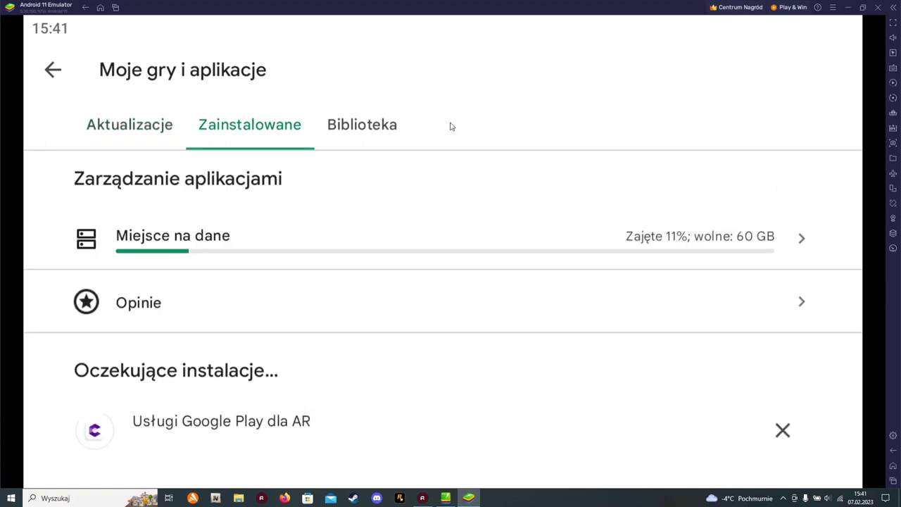
{"action": "left_click", "coordinate": [770, 155]}
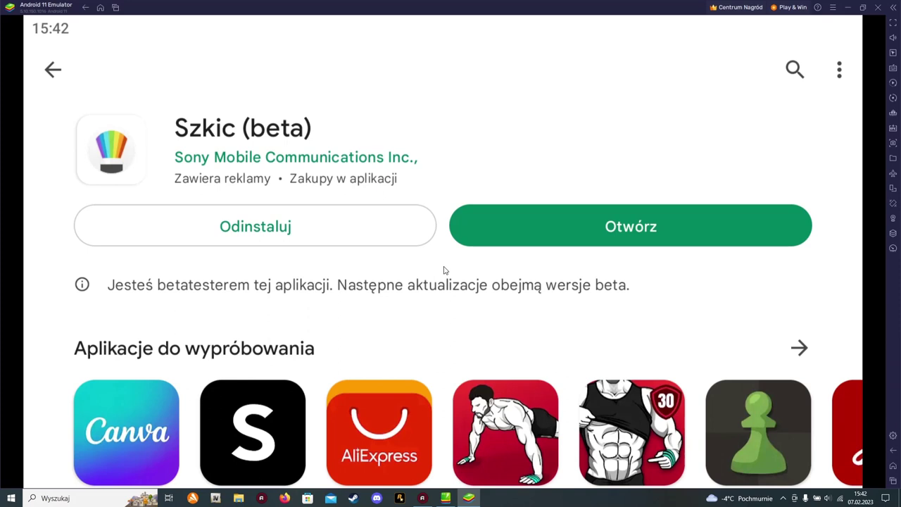
{"action": "left_click", "coordinate": [594, 228]}
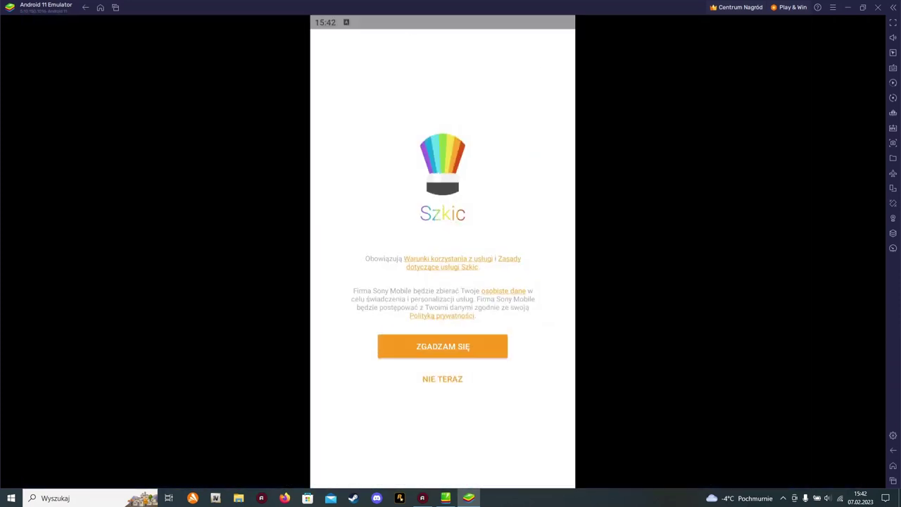
{"action": "left_click", "coordinate": [442, 345]}
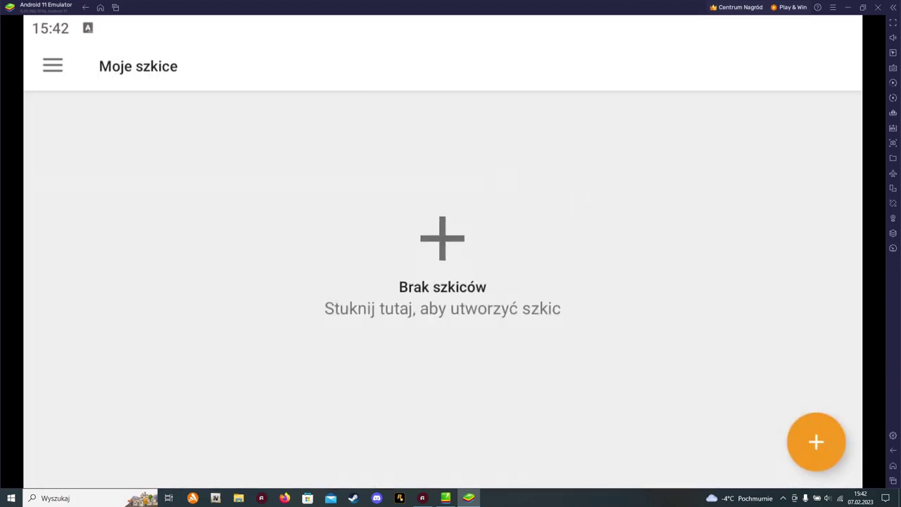
Create a new blank sketch for drawing with the brush.
{"action": "left_click", "coordinate": [815, 442]}
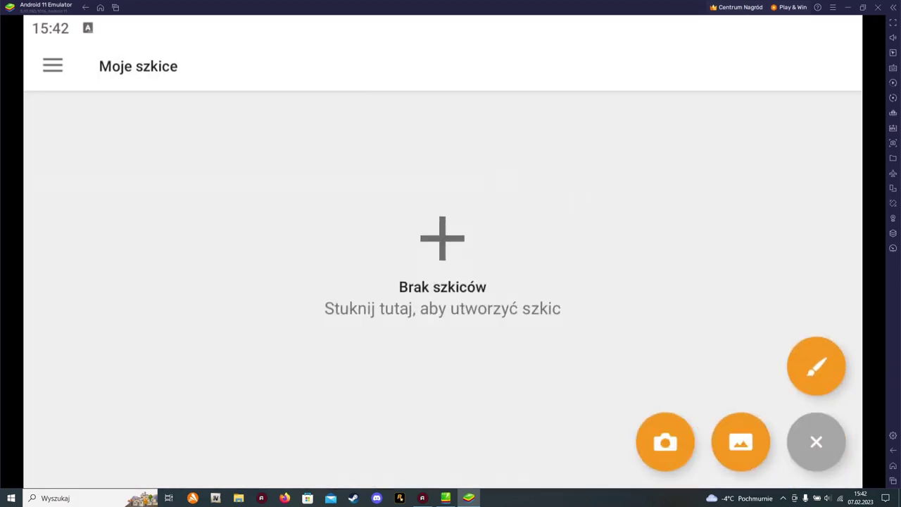
{"action": "left_click", "coordinate": [815, 365]}
{"action": "left_click", "coordinate": [562, 179]}
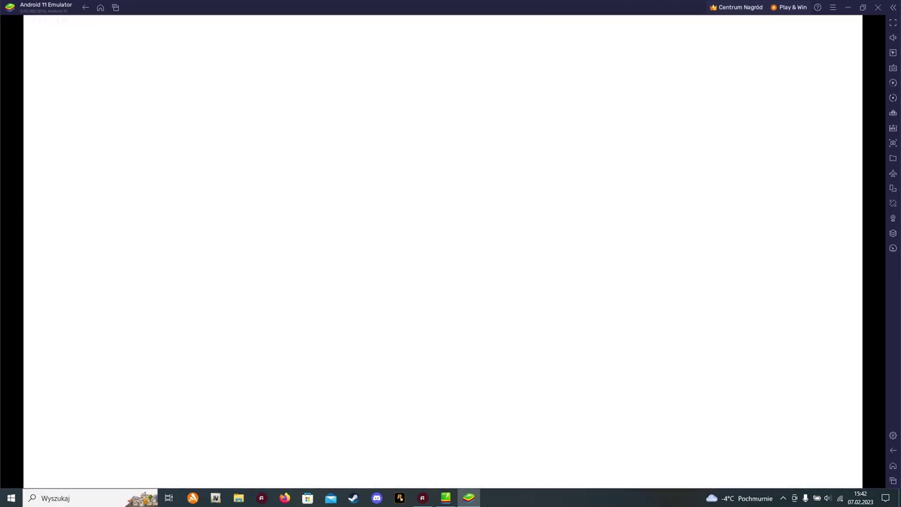
Set the Marker colour to black and draw a zigzag stroke across the upper half of the canvas.
{"action": "left_click", "coordinate": [49, 55]}
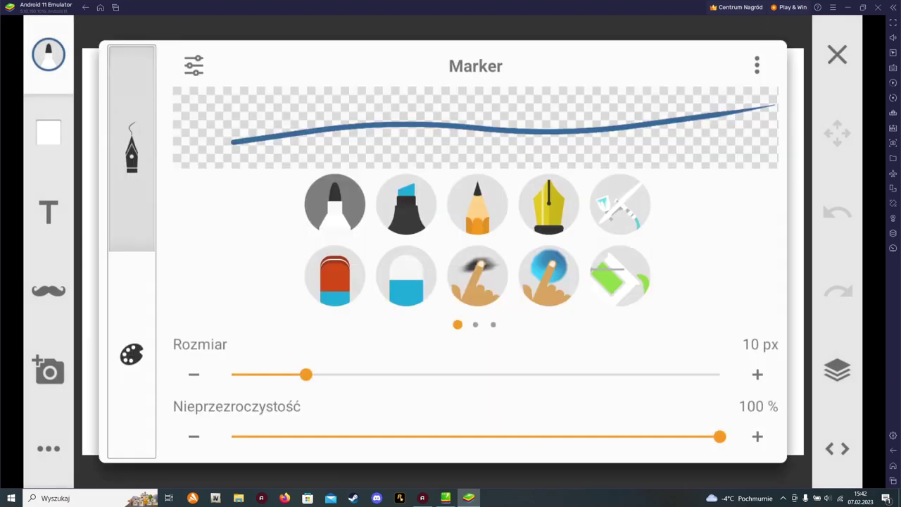
{"action": "left_click", "coordinate": [131, 354]}
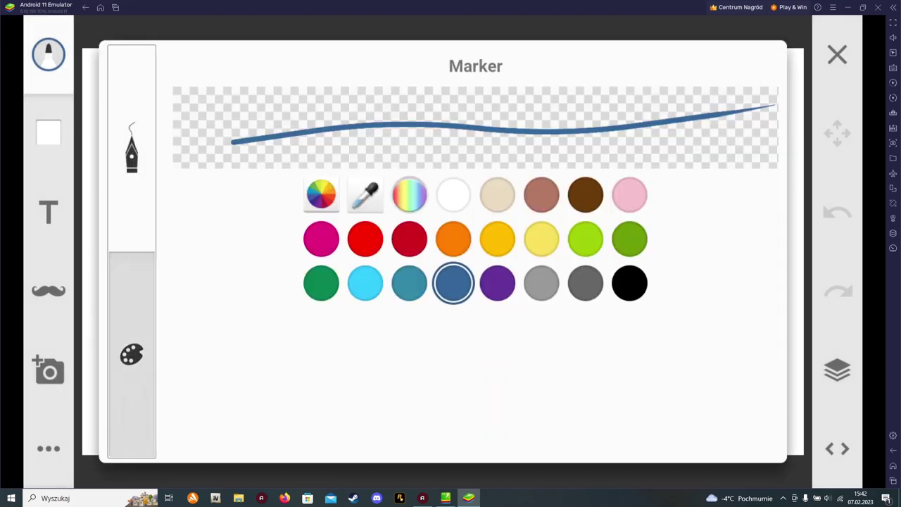
{"action": "left_click", "coordinate": [629, 282]}
{"action": "left_click", "coordinate": [131, 147]}
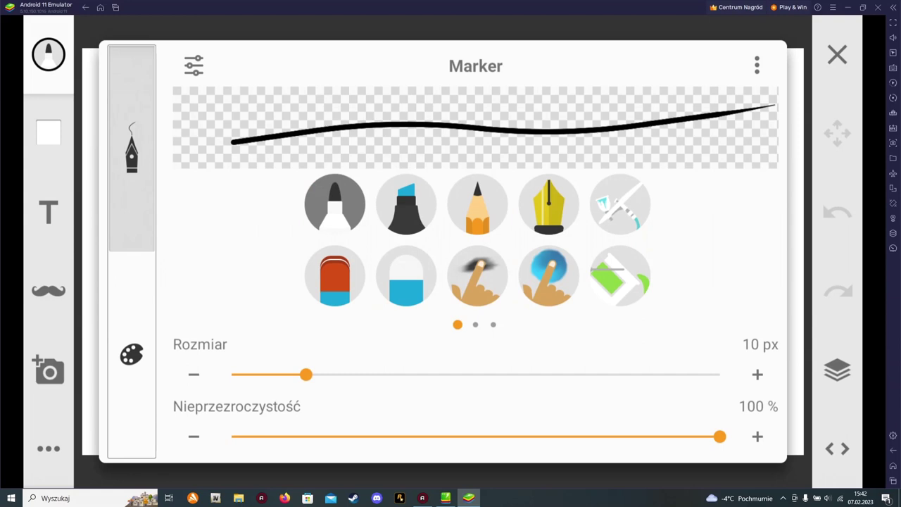
{"action": "key", "text": "Escape"}
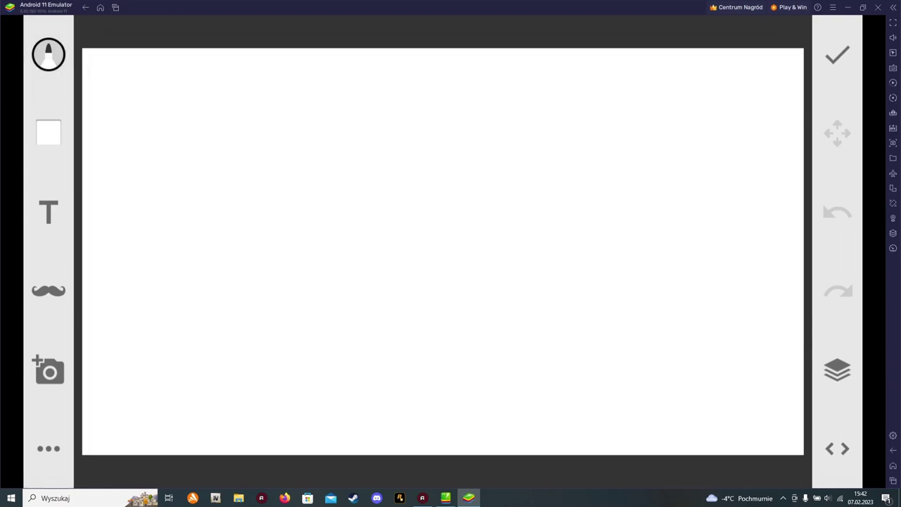
{"action": "mouse_move", "coordinate": [114, 172]}
{"action": "left_mouse_down"}
{"action": "mouse_move", "coordinate": [190, 120]}
{"action": "mouse_move", "coordinate": [316, 125]}
{"action": "mouse_move", "coordinate": [511, 164]}
{"action": "mouse_move", "coordinate": [793, 147]}
{"action": "left_mouse_up"}
Examine the Marker's colour palette and the available brush types and settings.
{"action": "left_click", "coordinate": [48, 54]}
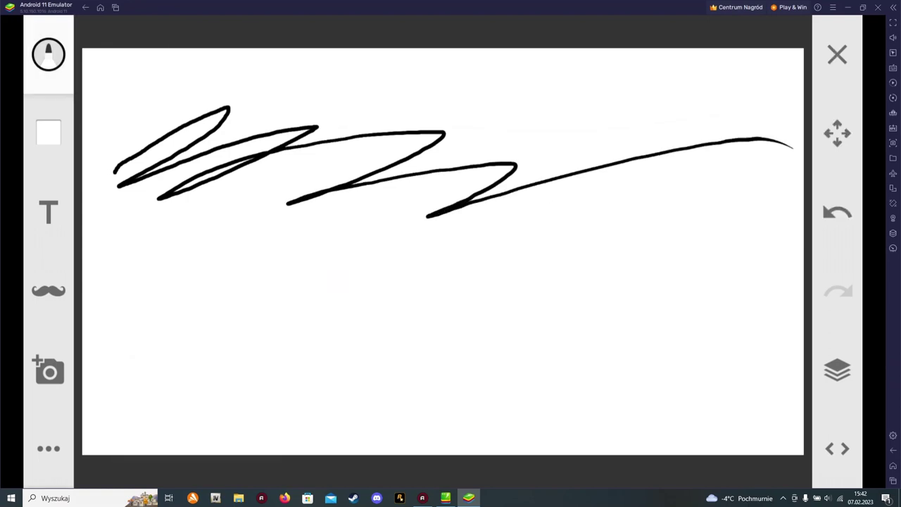
{"action": "left_click", "coordinate": [130, 354]}
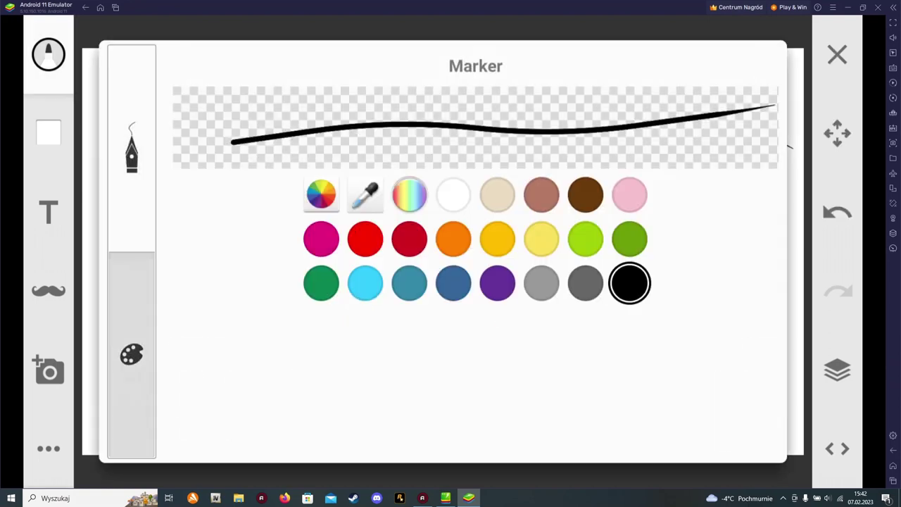
{"action": "left_click", "coordinate": [131, 148]}
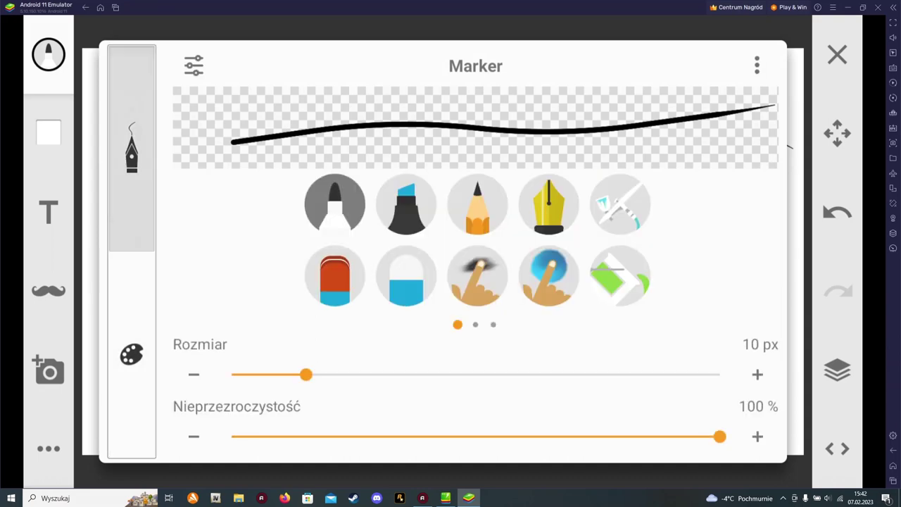
{"action": "left_click", "coordinate": [130, 353]}
{"action": "left_click", "coordinate": [132, 147]}
{"action": "left_click", "coordinate": [836, 54]}
Switch the drawing tool from the Marker to the pencil (Ołówek).
{"action": "left_click", "coordinate": [48, 55]}
{"action": "left_click", "coordinate": [131, 354]}
{"action": "left_click", "coordinate": [132, 148]}
{"action": "left_click", "coordinate": [478, 204]}
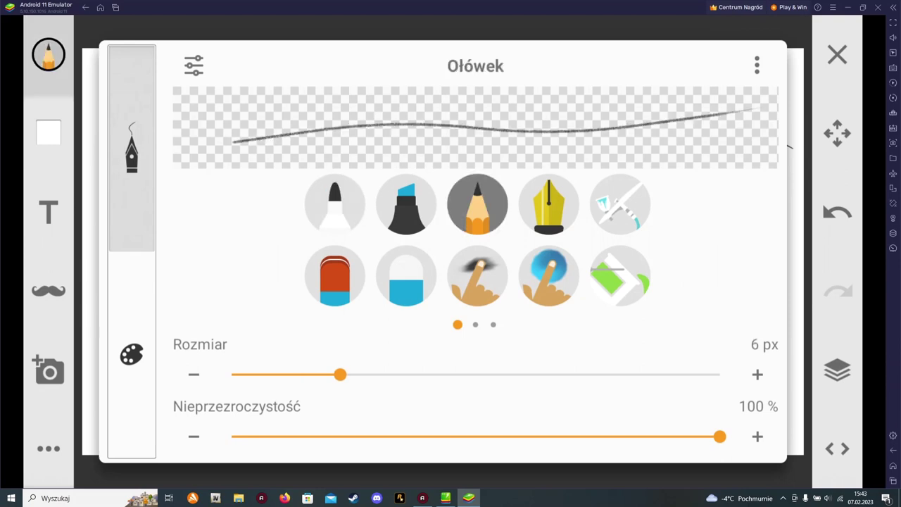
Draw a zigzag pencil stroke across the middle of the canvas, below the black Marker stroke.
{"action": "left_click", "coordinate": [837, 54]}
{"action": "mouse_move", "coordinate": [249, 265]}
{"action": "left_mouse_down"}
{"action": "mouse_move", "coordinate": [639, 261]}
{"action": "mouse_move", "coordinate": [793, 283]}
{"action": "left_mouse_up"}
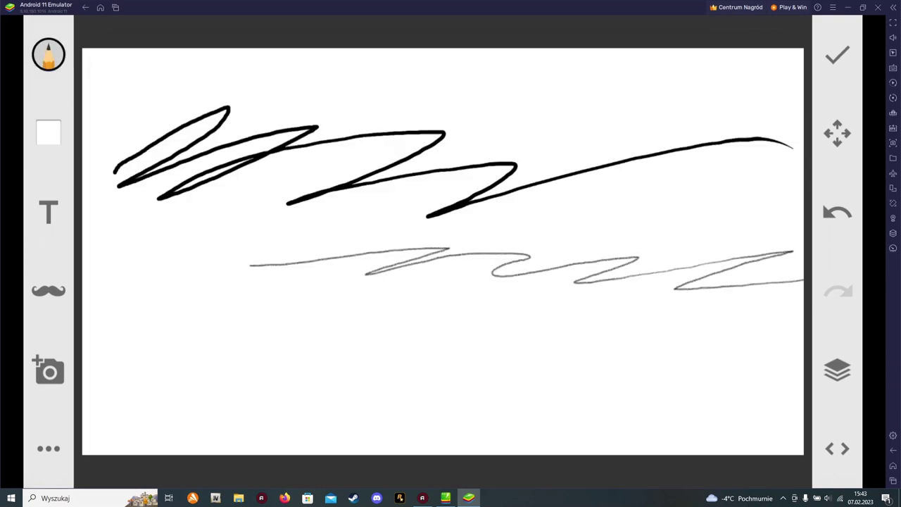
Set the pencil (Ołówek) size to 10 px.
{"action": "left_click", "coordinate": [49, 54]}
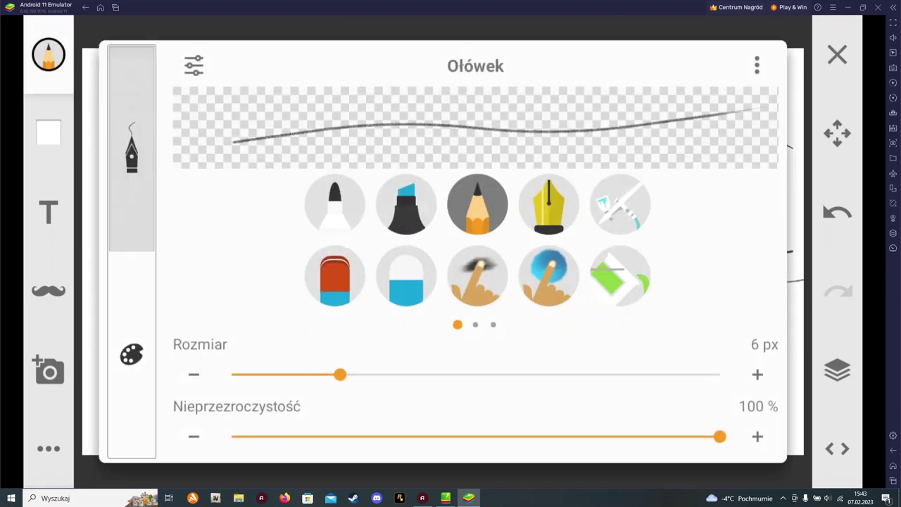
{"action": "left_click", "coordinate": [758, 374]}
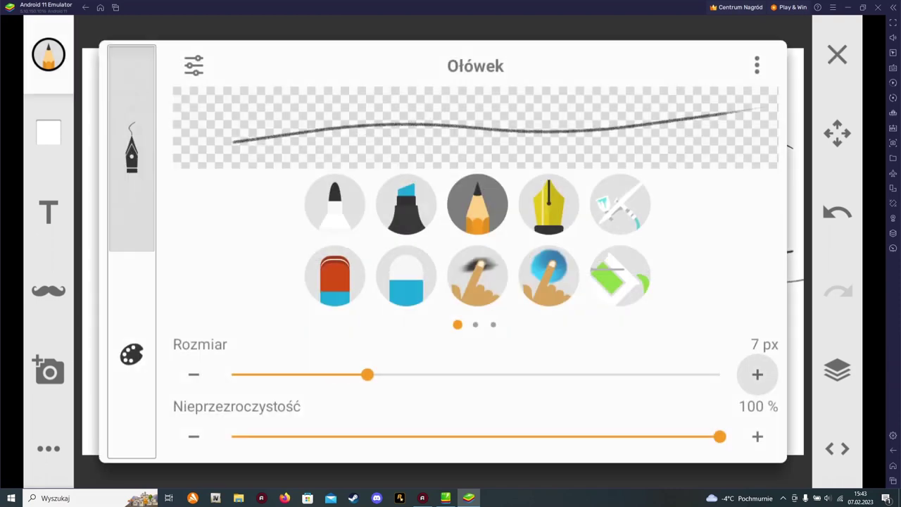
{"action": "left_click", "coordinate": [758, 374]}
{"action": "left_click", "coordinate": [757, 375]}
{"action": "left_click", "coordinate": [757, 375]}
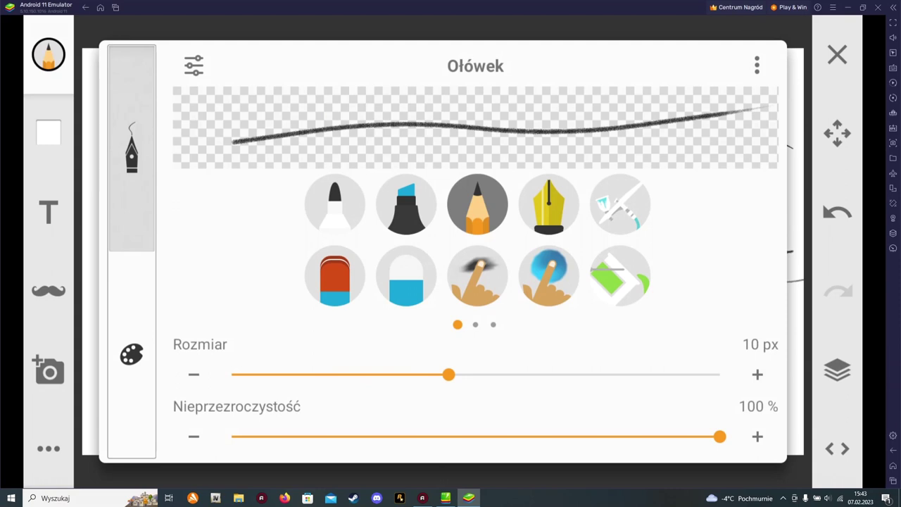
Switch to the chisel-tip highlighter and draw a zigzag stroke across the lower part of the canvas.
{"action": "left_click", "coordinate": [406, 204]}
{"action": "left_click", "coordinate": [836, 54]}
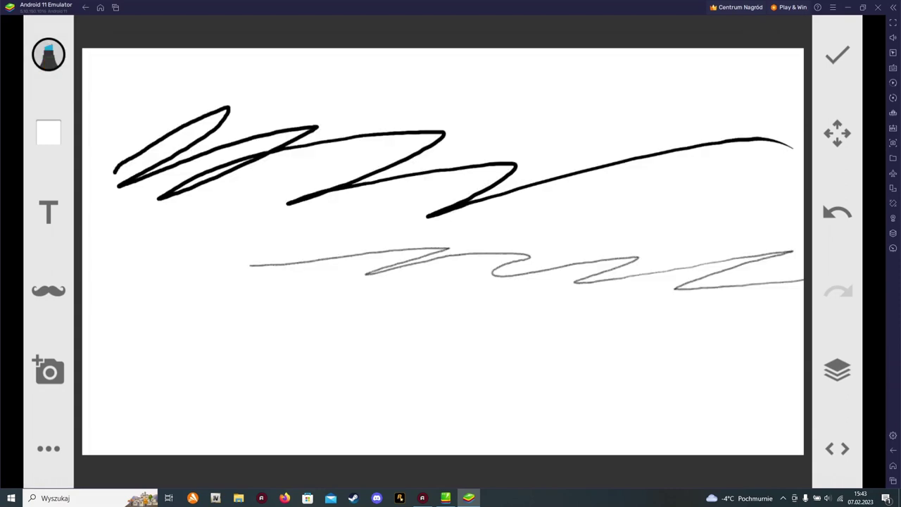
{"action": "mouse_move", "coordinate": [157, 330]}
{"action": "left_mouse_down"}
{"action": "mouse_move", "coordinate": [203, 320]}
{"action": "mouse_move", "coordinate": [211, 347]}
{"action": "mouse_move", "coordinate": [561, 362]}
{"action": "mouse_move", "coordinate": [722, 357]}
{"action": "left_mouse_up"}
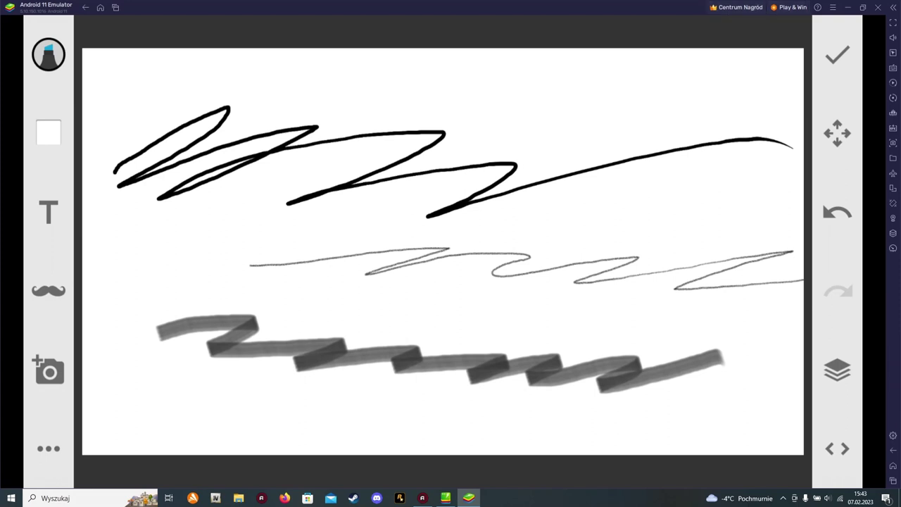
Leave the sketch for Chrome in the system apps and start downloading FS 20 0.0.0.80 APK free from the APKsHub page.
{"action": "left_click", "coordinate": [100, 8]}
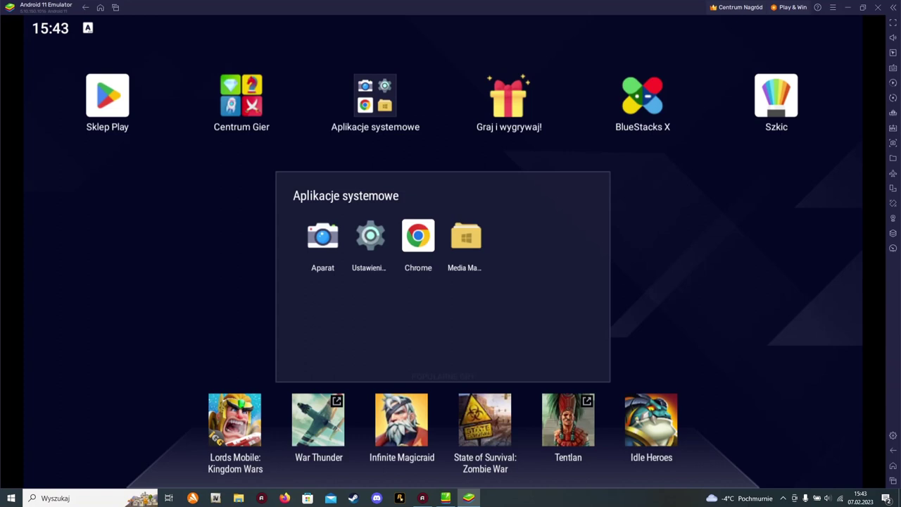
{"action": "left_click", "coordinate": [418, 239]}
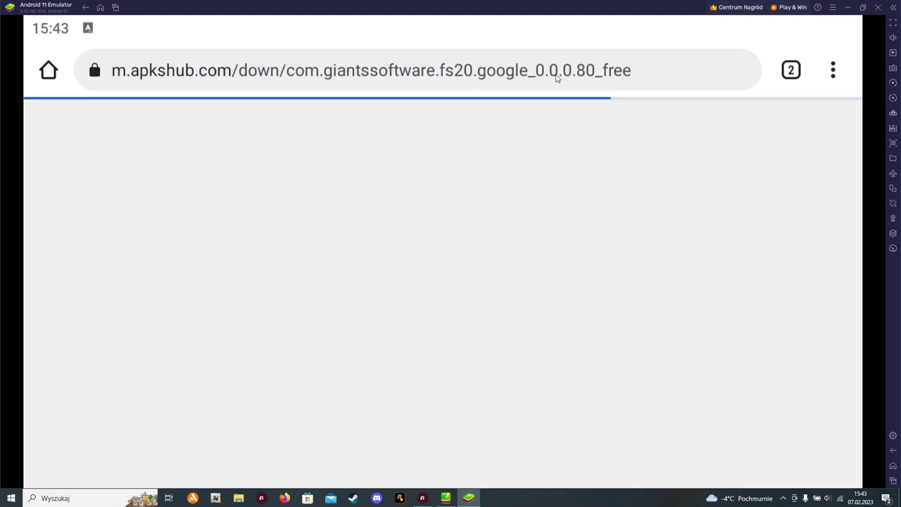
{"action": "scroll", "coordinate": [394, 272], "scroll_direction": "down", "scroll_amount": 2}
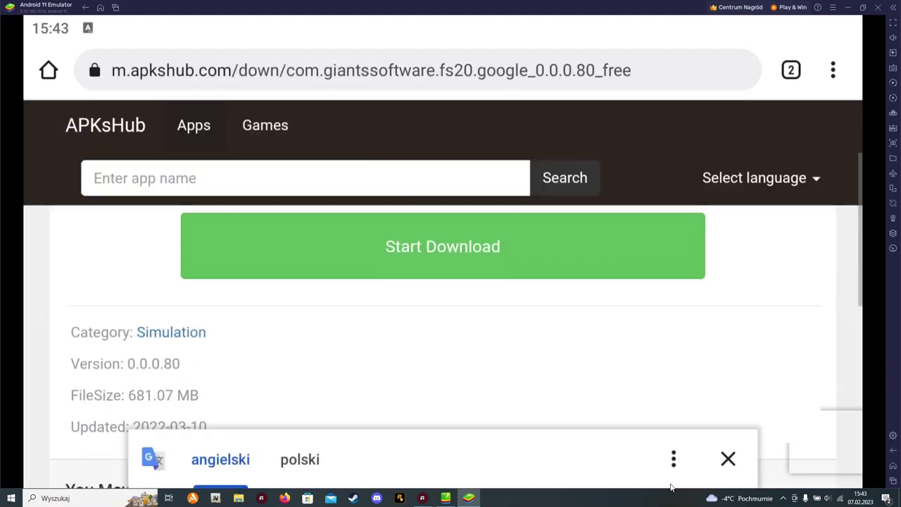
{"action": "scroll", "coordinate": [569, 376], "scroll_direction": "up", "scroll_amount": 2}
{"action": "scroll", "coordinate": [446, 358], "scroll_direction": "down", "scroll_amount": 2}
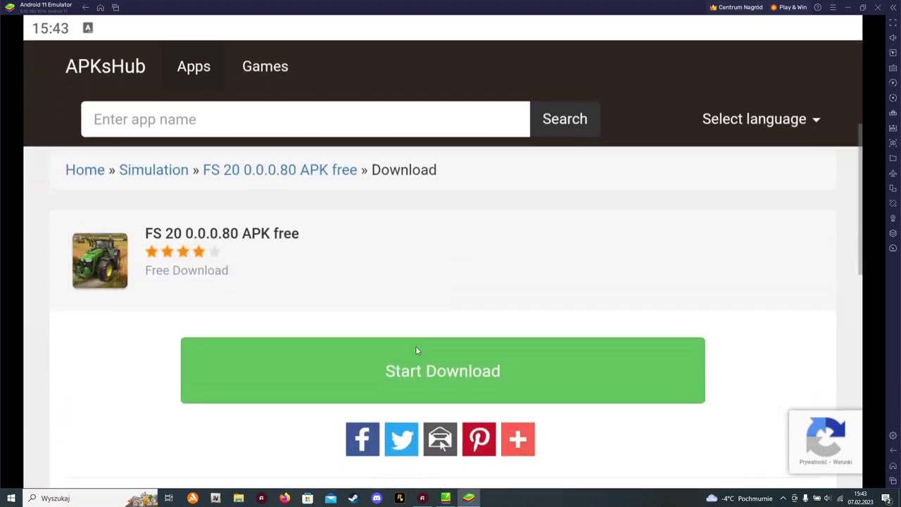
{"action": "scroll", "coordinate": [453, 371], "scroll_direction": "down", "scroll_amount": 1}
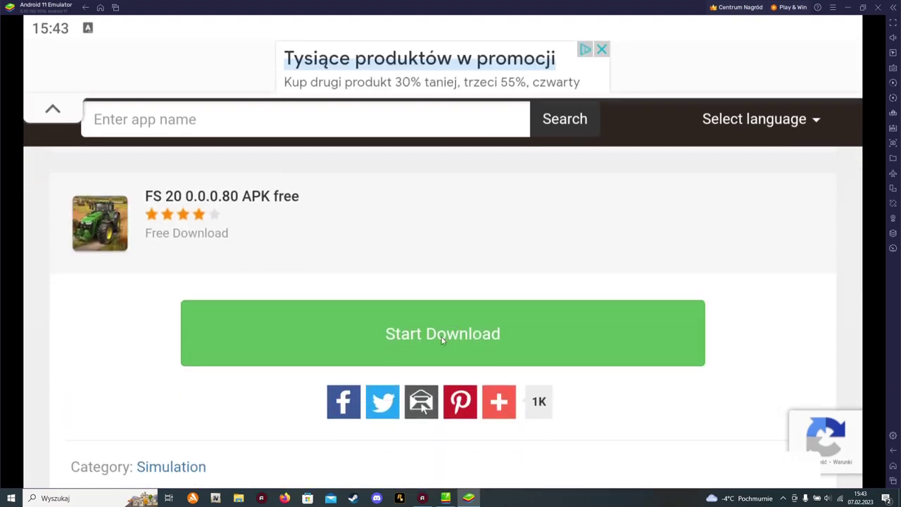
{"action": "left_click", "coordinate": [442, 340]}
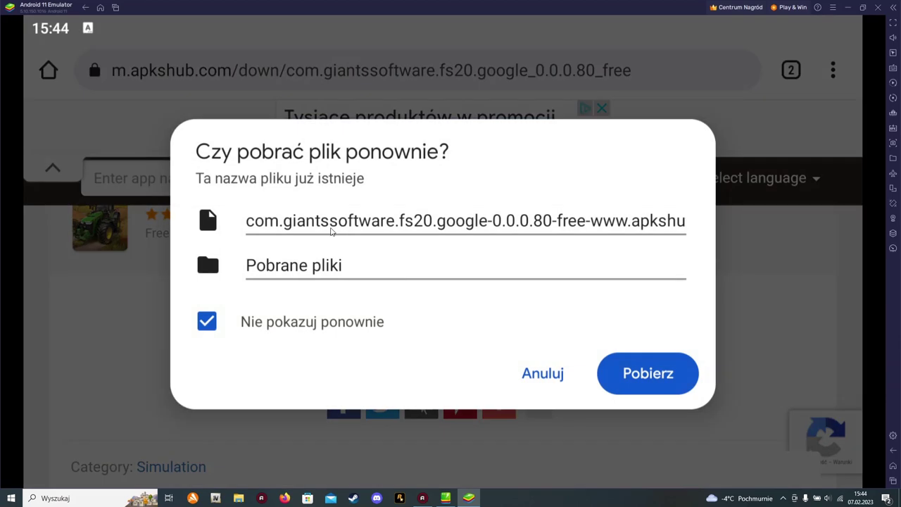
{"action": "left_click", "coordinate": [276, 223]}
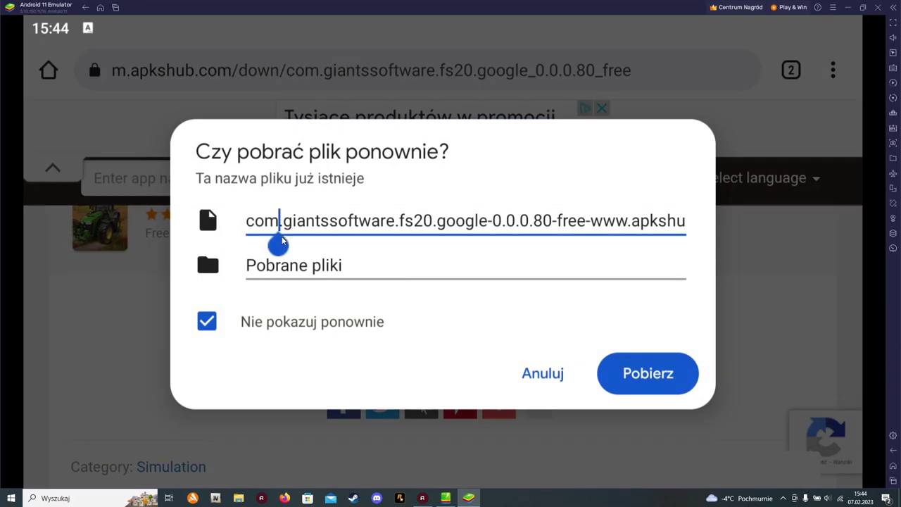
{"action": "left_click_drag", "start_coordinate": [281, 241], "coordinate": [658, 245]}
{"action": "key", "text": "BackSpace"}
{"action": "key", "text": "BackSpace"}
{"action": "key", "text": "BackSpace"}
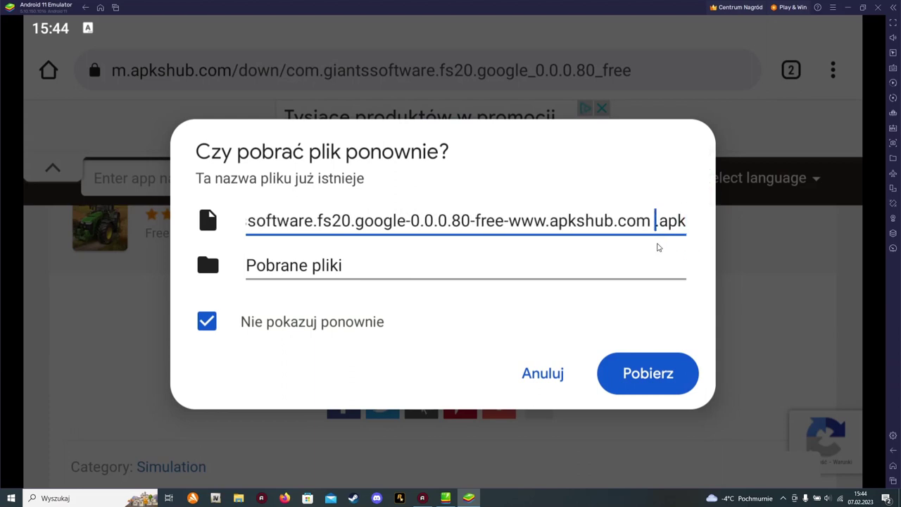
{"action": "key", "text": "BackSpace"}
{"action": "left_click", "coordinate": [656, 381]}
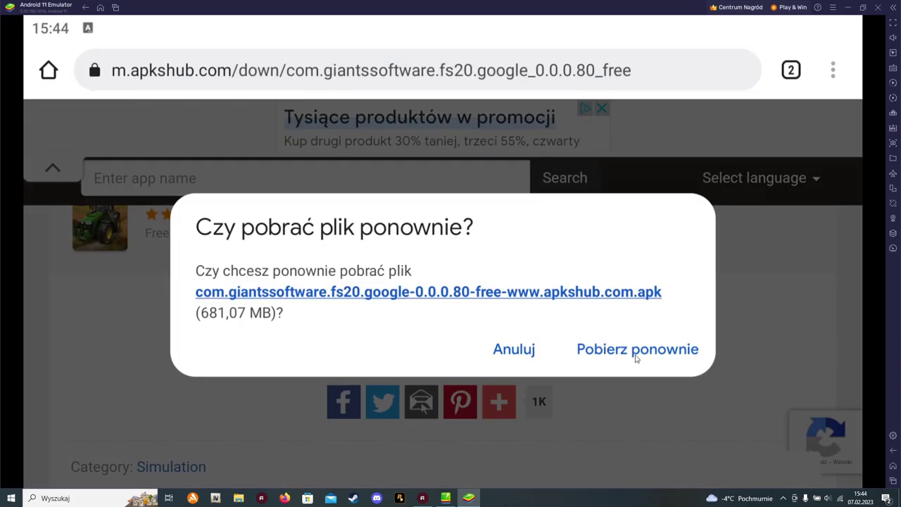
{"action": "left_click", "coordinate": [521, 353]}
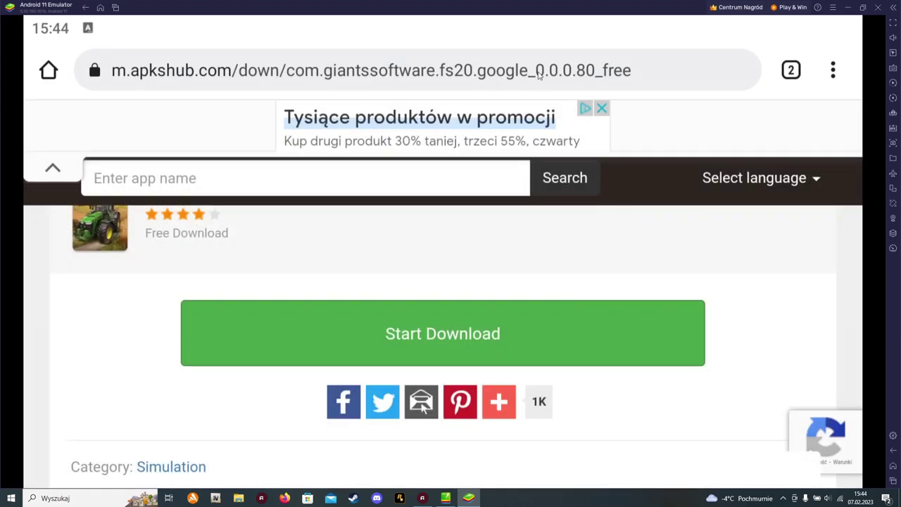
Switch to the Play Store, search for "zarch" and install ZArchiver.
{"action": "left_click", "coordinate": [100, 7]}
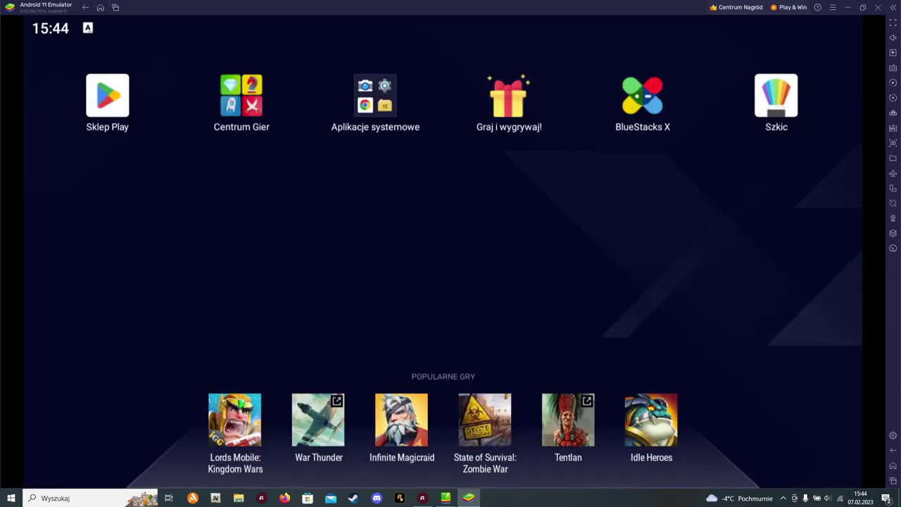
{"action": "left_click", "coordinate": [107, 95]}
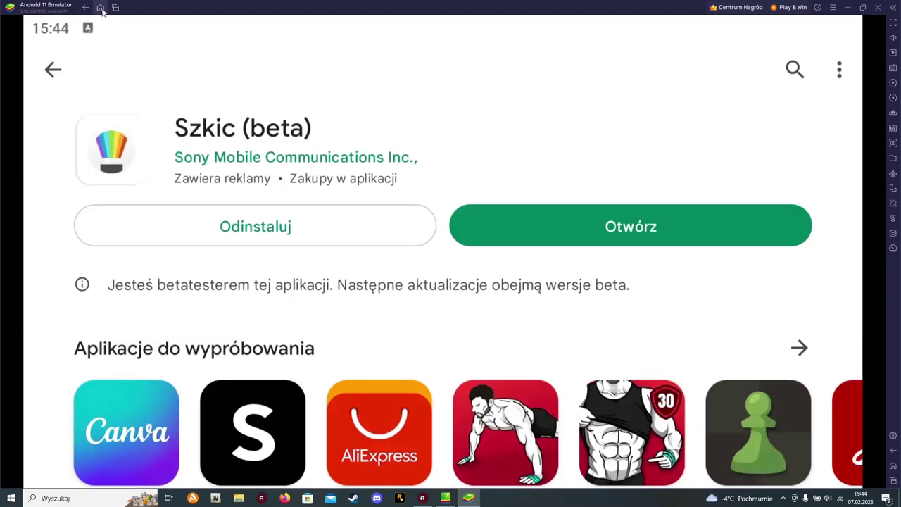
{"action": "left_click", "coordinate": [55, 73]}
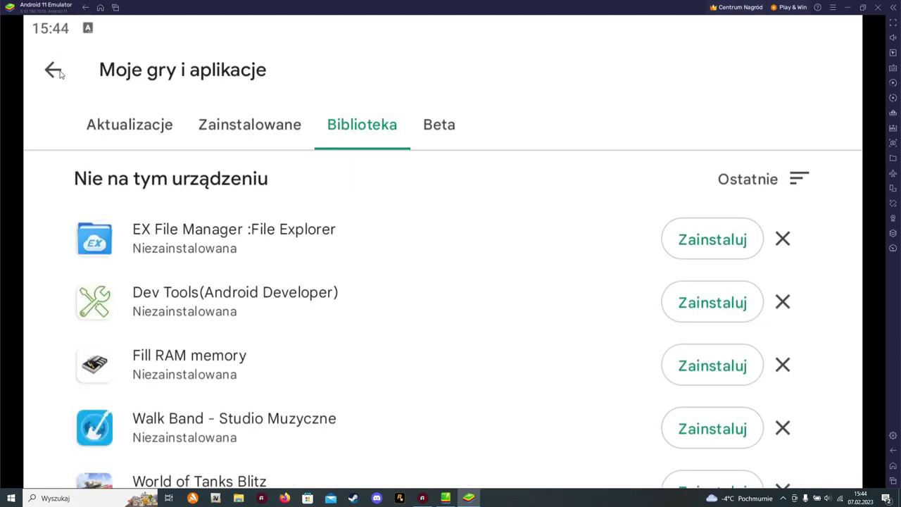
{"action": "left_click", "coordinate": [59, 74]}
{"action": "left_click", "coordinate": [247, 90]}
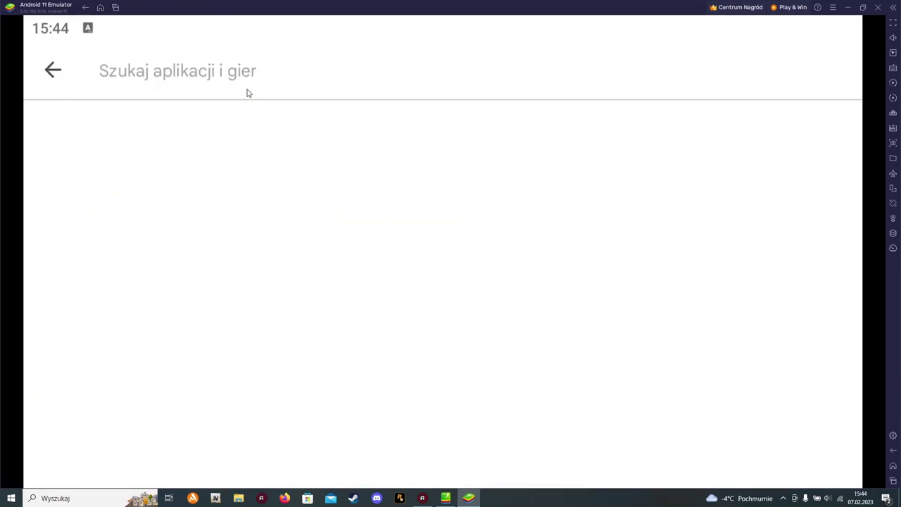
{"action": "type", "text": "zarch"}
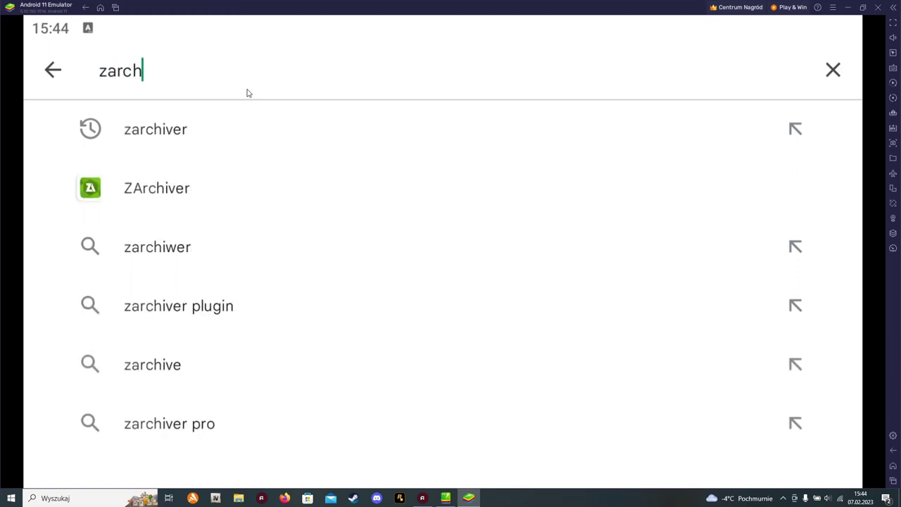
{"action": "left_click", "coordinate": [241, 179]}
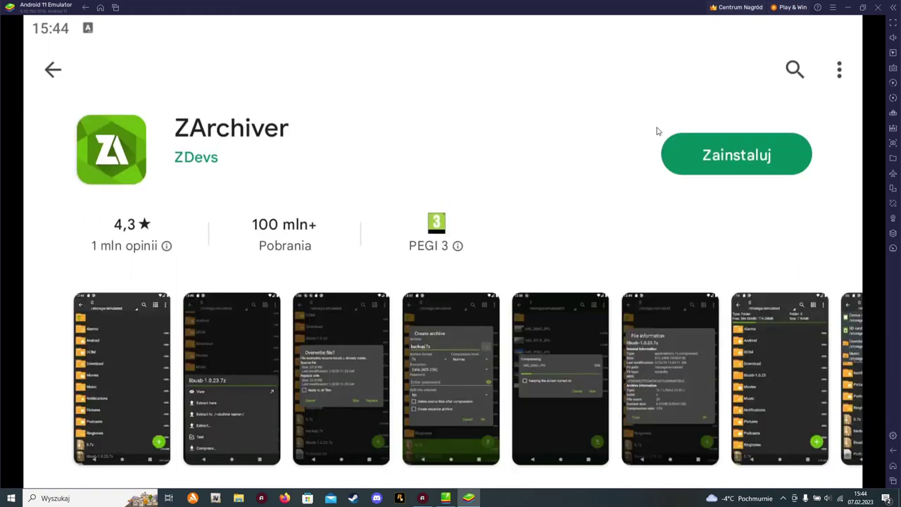
{"action": "left_click", "coordinate": [736, 155]}
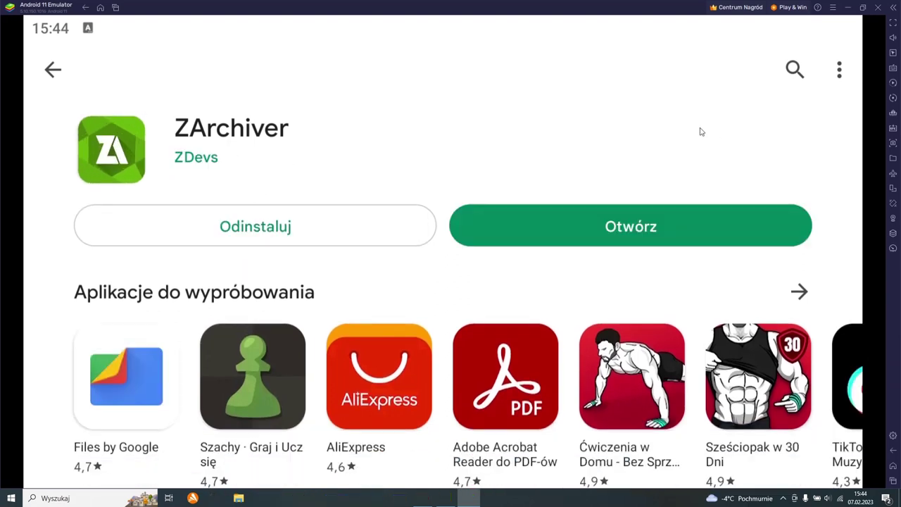
Open ZArchiver, allow it to manage all files, and dismiss its usage tips.
{"action": "left_click", "coordinate": [631, 227]}
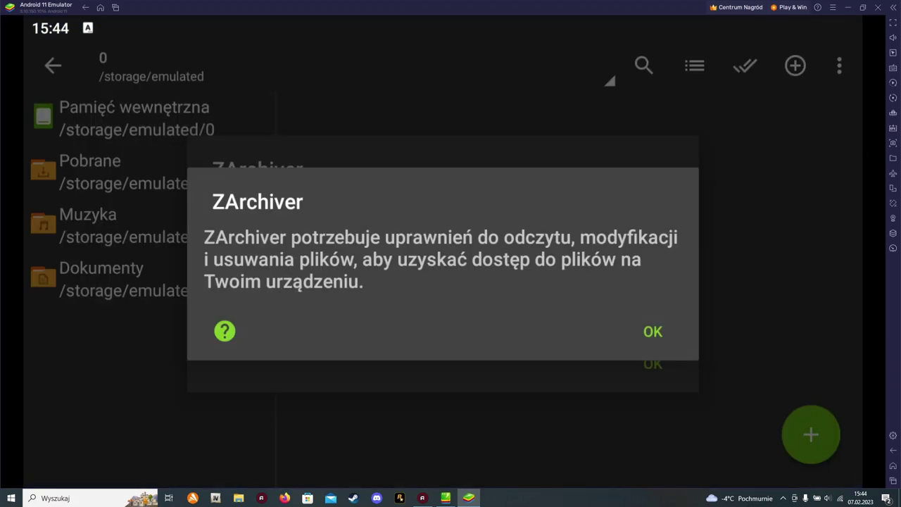
{"action": "left_click", "coordinate": [653, 338]}
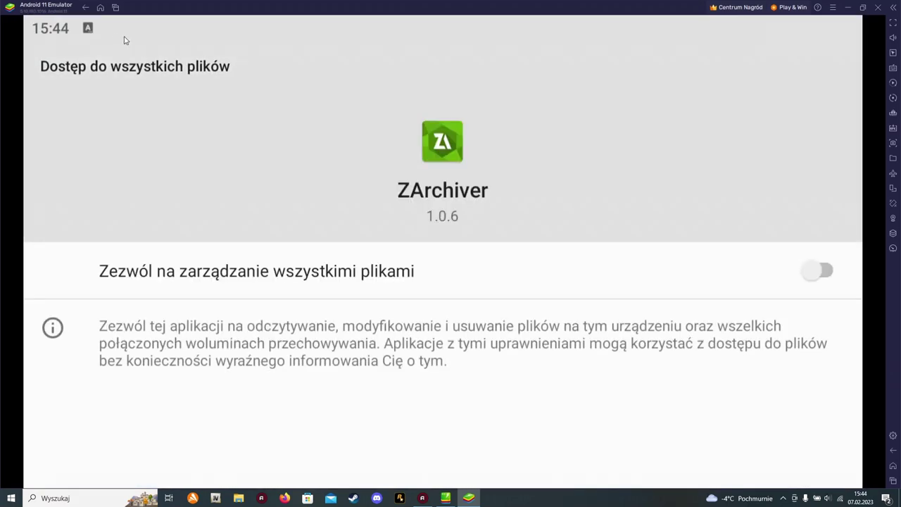
{"action": "left_click", "coordinate": [820, 270]}
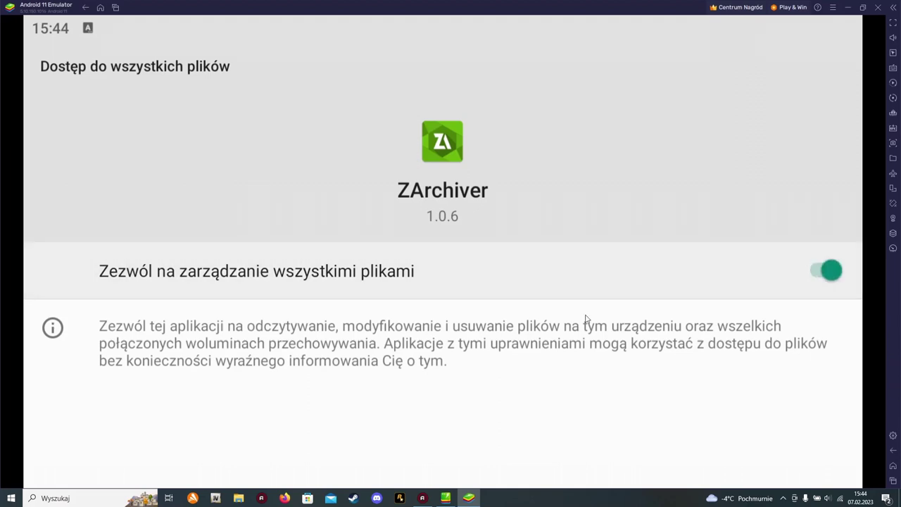
{"action": "left_click", "coordinate": [85, 7]}
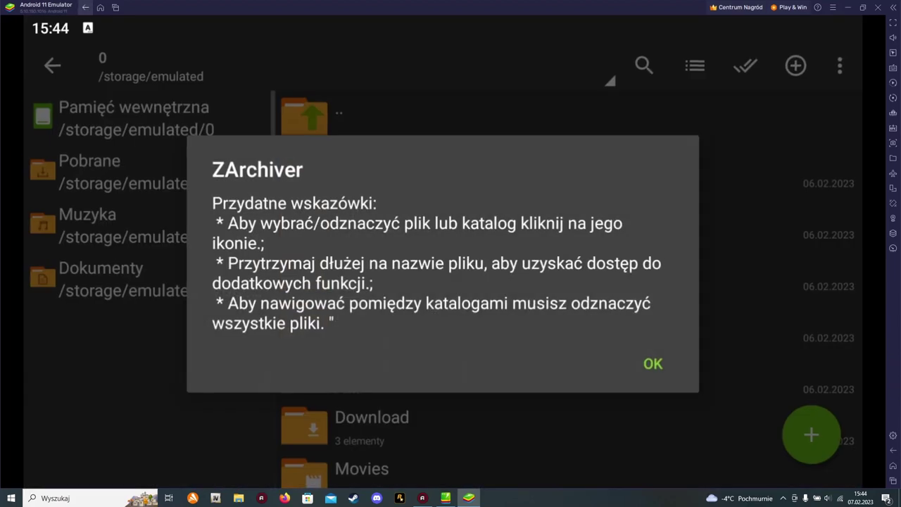
{"action": "key", "text": "Escape"}
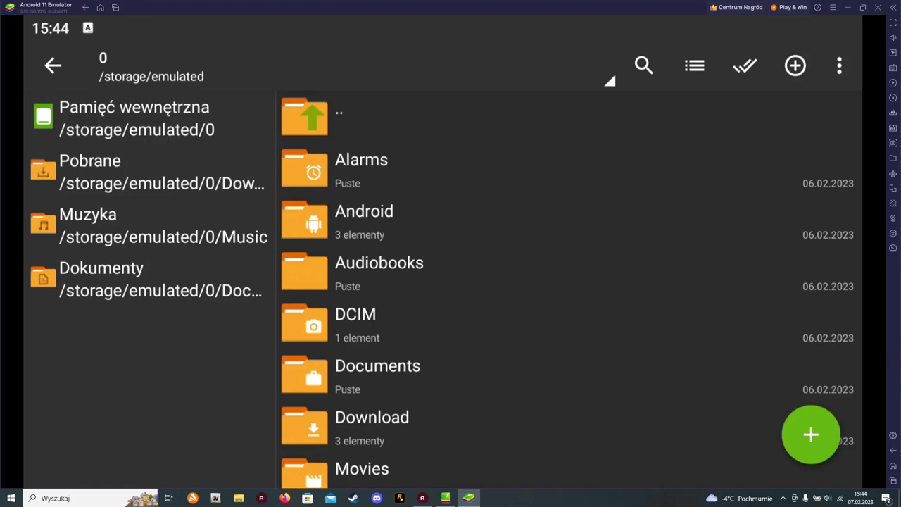
Start installing the com.giantssoftware.fs20.google-0.0.0.80 APK from the Download folder.
{"action": "left_click", "coordinate": [372, 425]}
{"action": "left_click", "coordinate": [493, 219]}
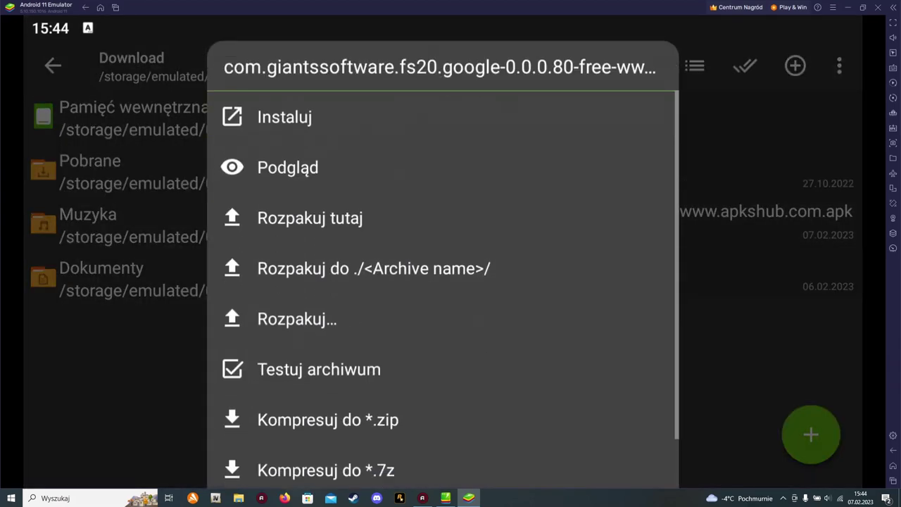
{"action": "left_click", "coordinate": [313, 118]}
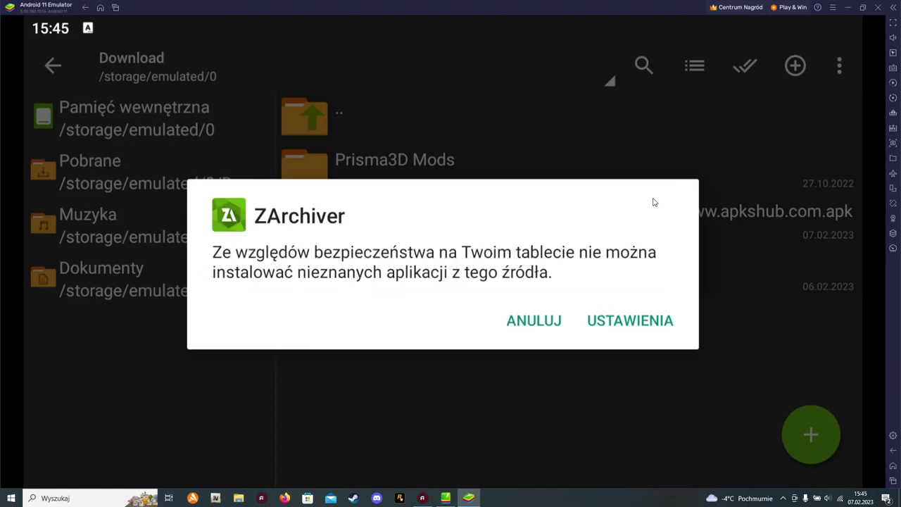
Allow ZArchiver to install unknown apps and complete the FS 20 installation without opening the game.
{"action": "left_click", "coordinate": [623, 323]}
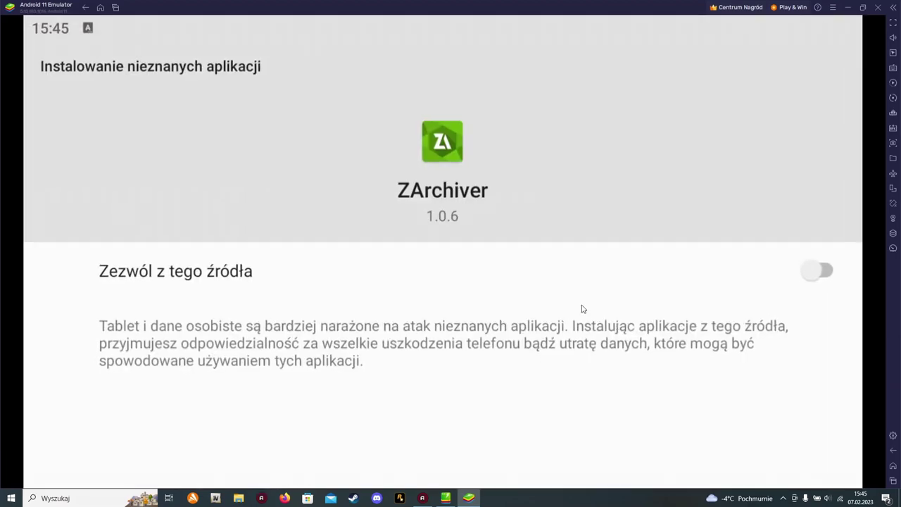
{"action": "left_click", "coordinate": [818, 271]}
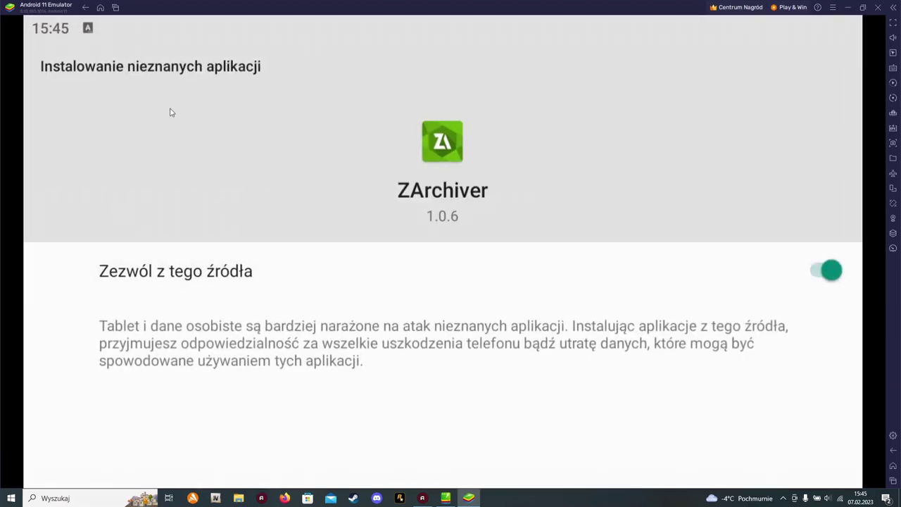
{"action": "left_click", "coordinate": [85, 7]}
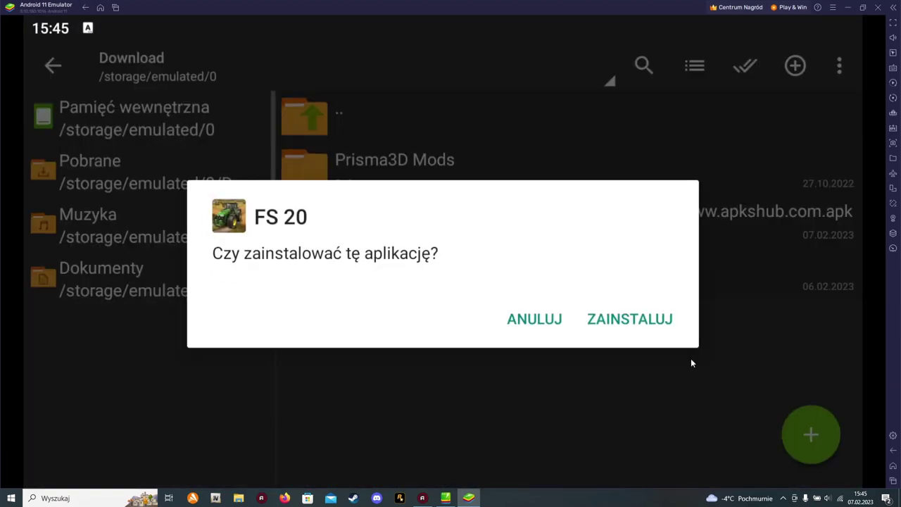
{"action": "left_click", "coordinate": [646, 321]}
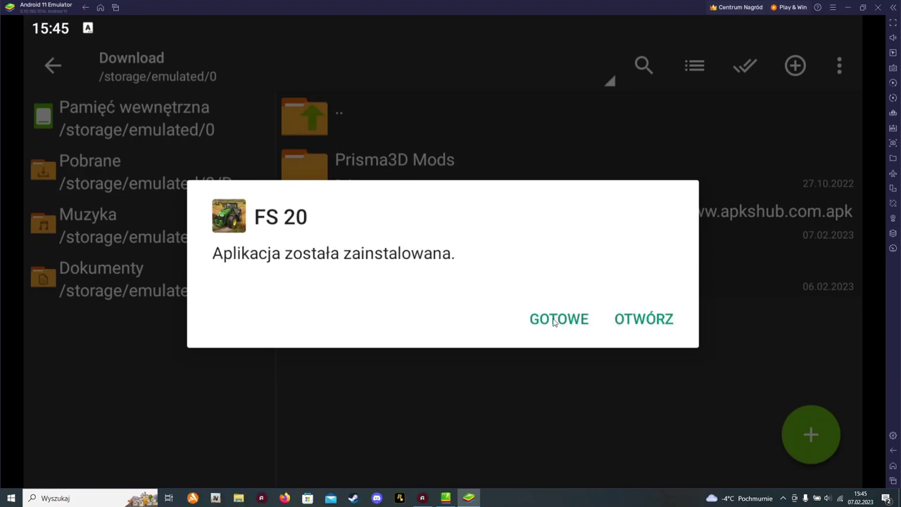
{"action": "left_click", "coordinate": [554, 320]}
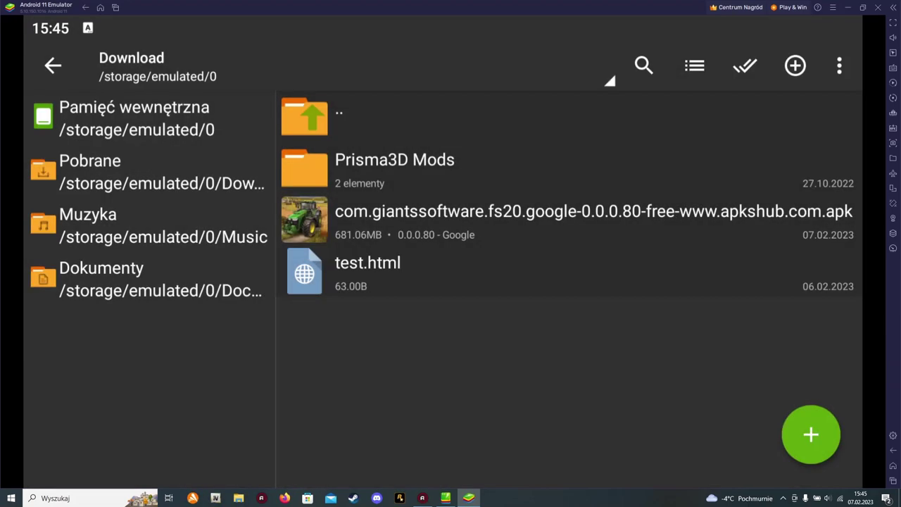
Return to the emulator's home screen, shrink and move its window to show the app shortcuts on the desktop, and maximize it again.
{"action": "left_click", "coordinate": [100, 7]}
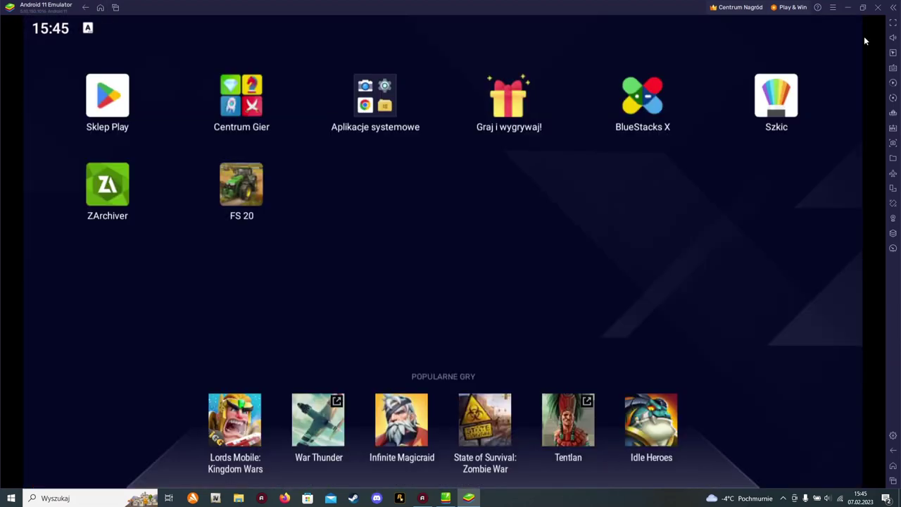
{"action": "left_click", "coordinate": [862, 7]}
{"action": "left_click_drag", "start_coordinate": [323, 62], "coordinate": [334, 66]}
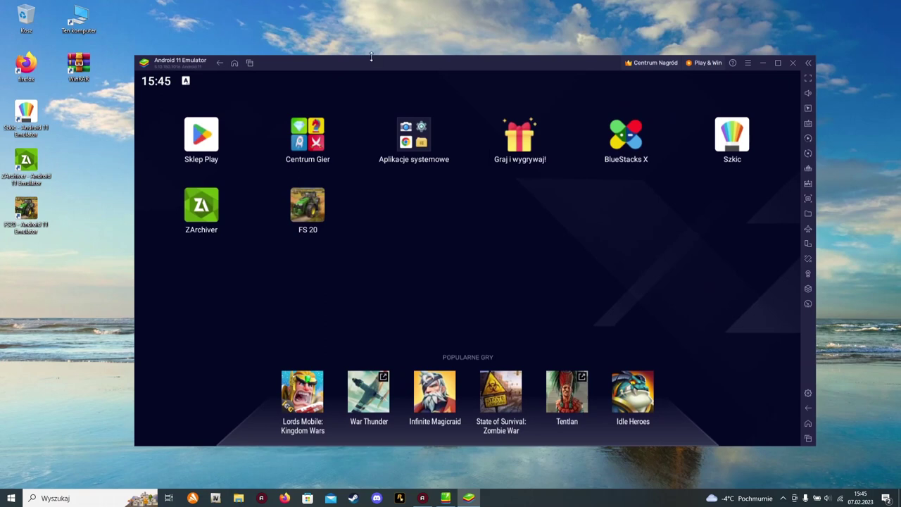
{"action": "left_click_drag", "start_coordinate": [364, 62], "coordinate": [398, 59]}
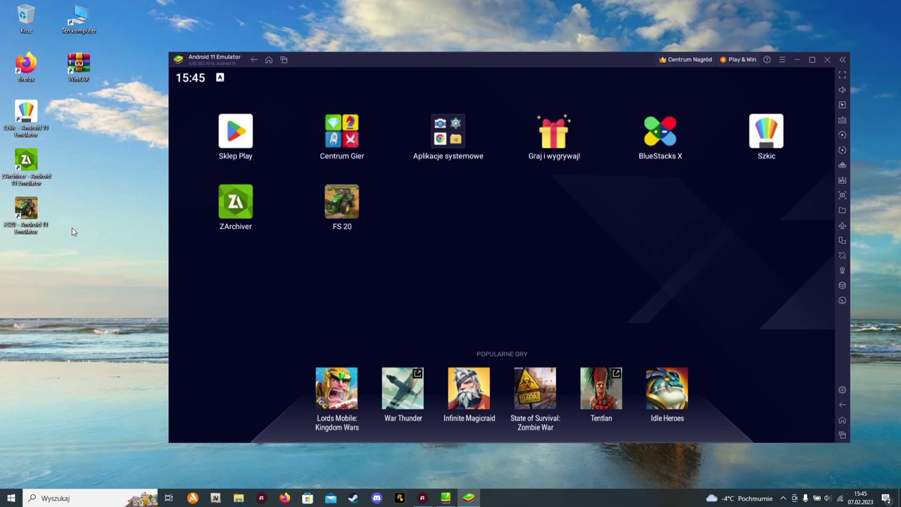
{"action": "left_click_drag", "start_coordinate": [72, 225], "coordinate": [54, 261]}
{"action": "left_click_drag", "start_coordinate": [26, 164], "coordinate": [82, 197]}
{"action": "left_click_drag", "start_coordinate": [88, 248], "coordinate": [110, 158]}
{"action": "left_click", "coordinate": [812, 61]}
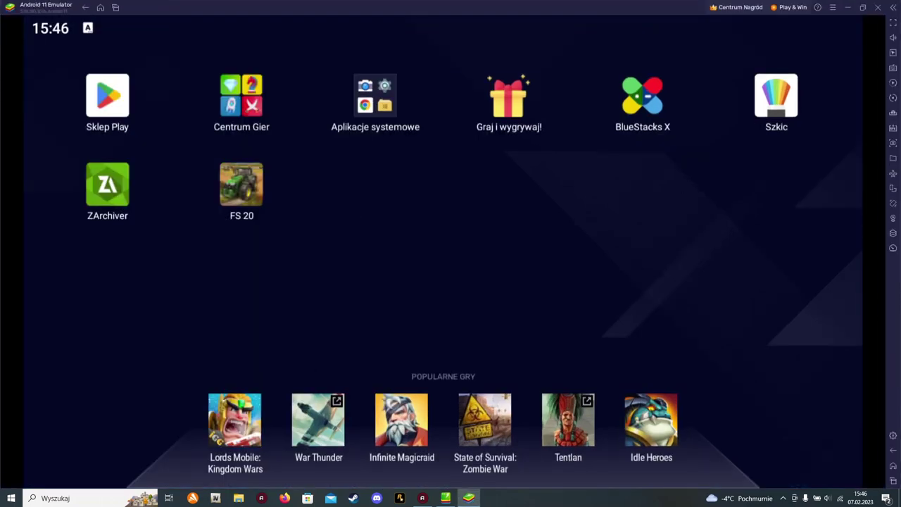
Launch FS 20 and try the game in a smaller, repositioned emulator window before restoring the maximized view.
{"action": "left_click", "coordinate": [242, 185]}
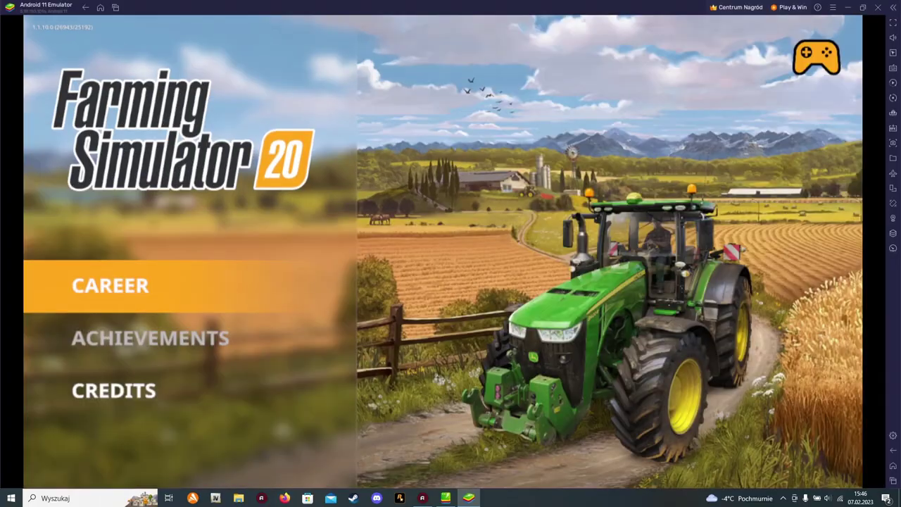
{"action": "left_click", "coordinate": [862, 7]}
{"action": "left_click_drag", "start_coordinate": [601, 55], "coordinate": [611, 44]}
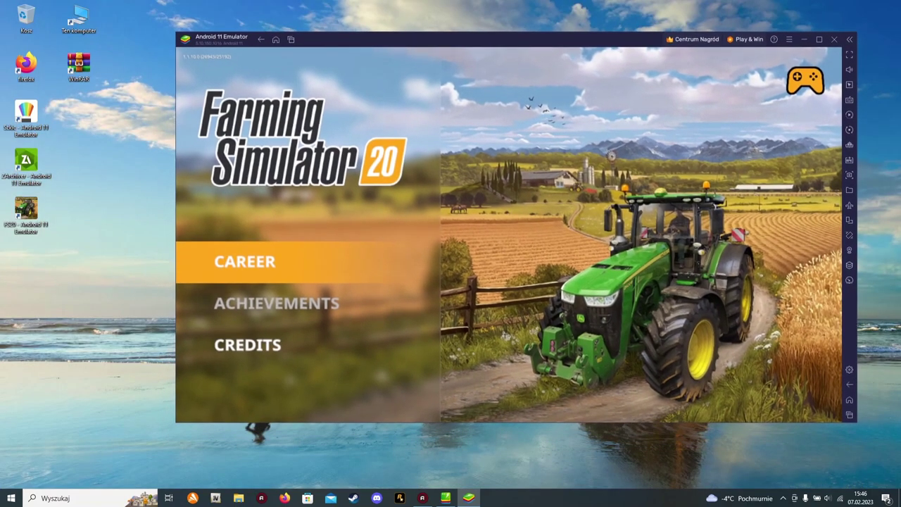
{"action": "left_click", "coordinate": [819, 39]}
Start a new career game in save slot A and decline the guided tour.
{"action": "key", "text": "Return"}
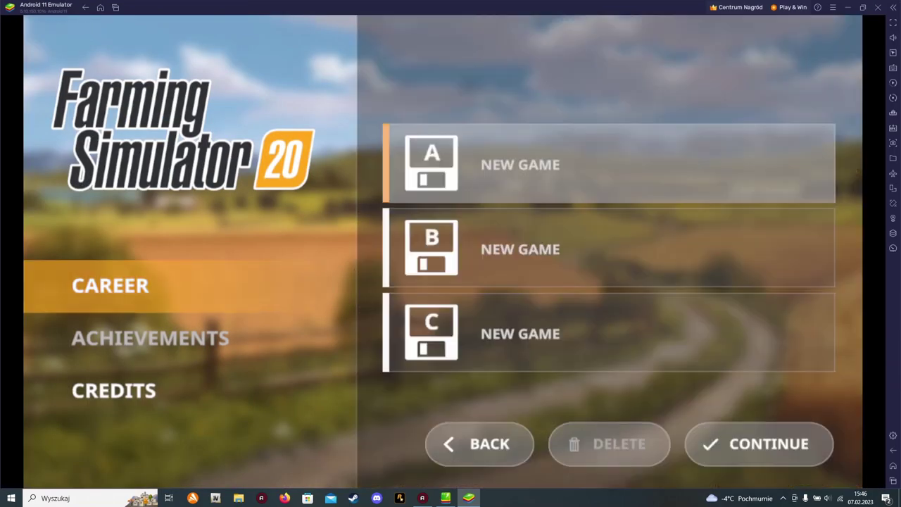
{"action": "key", "text": "Return"}
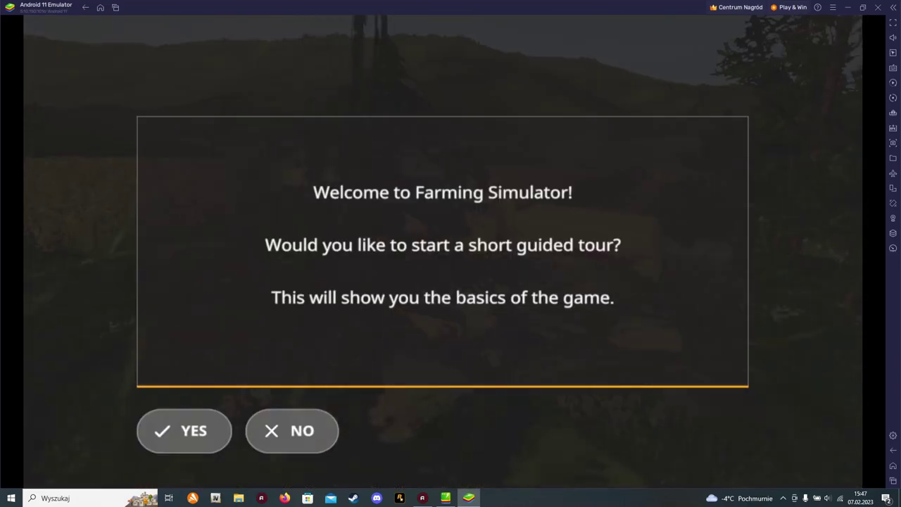
{"action": "left_click", "coordinate": [291, 430]}
{"action": "left_click", "coordinate": [181, 351]}
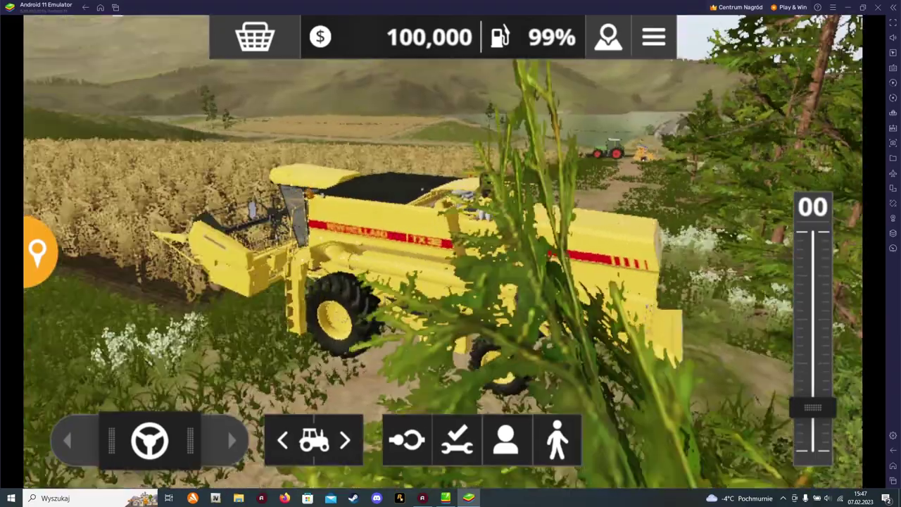
Set Graphics to Very High in the in-game settings.
{"action": "key", "text": "Escape"}
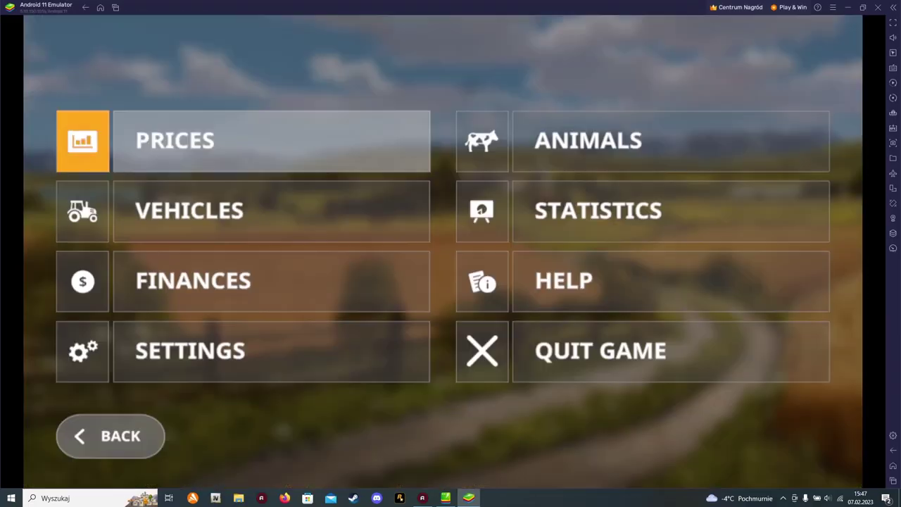
{"action": "key", "text": "Down"}
{"action": "key", "text": "Down"}
{"action": "key", "text": "Down"}
{"action": "key", "text": "Return"}
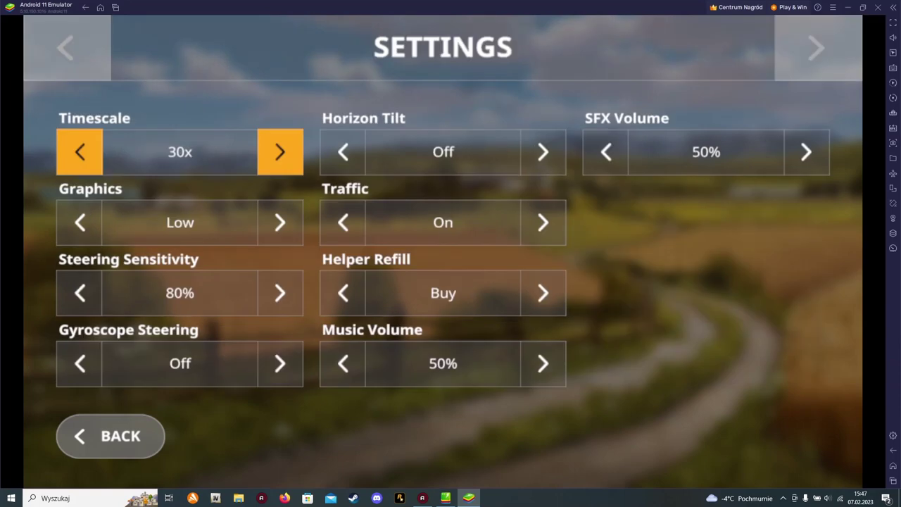
{"action": "key", "text": "Down"}
{"action": "key", "text": "Left"}
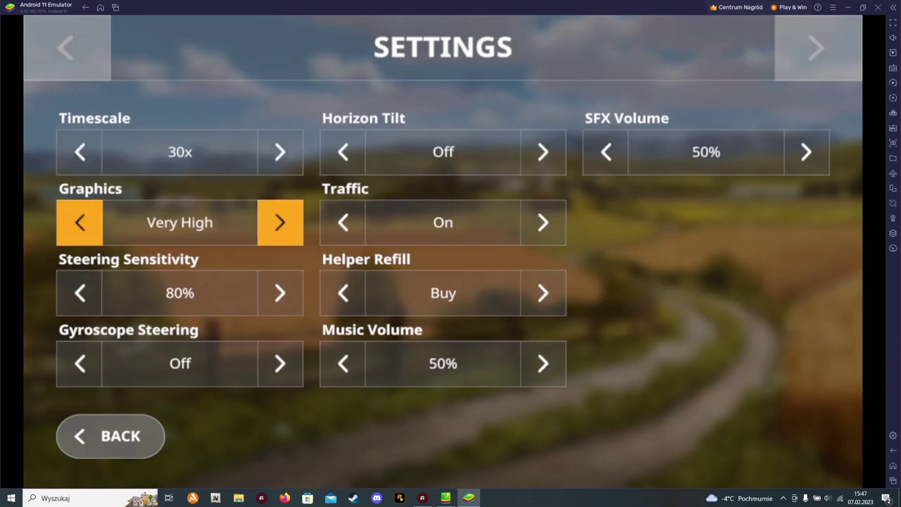